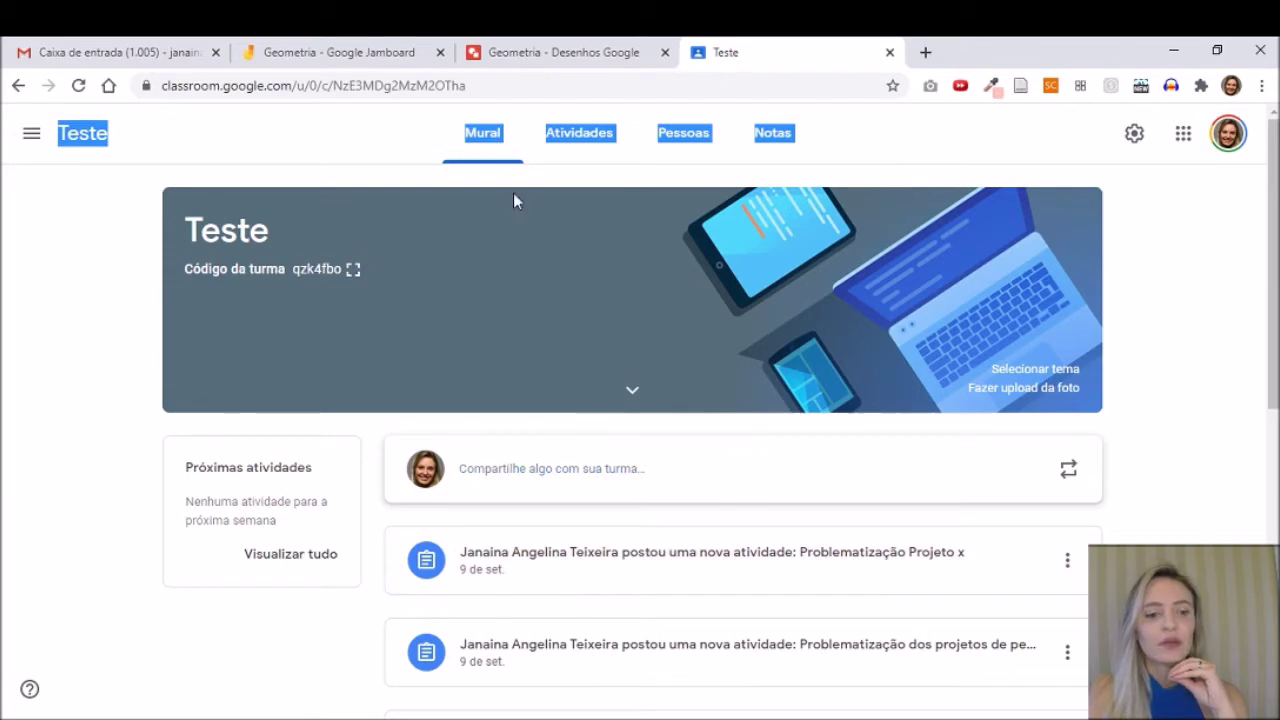
- Create a new assignment (Atividade) in the Teste class and title it "Desenho teste"
click(587, 137)
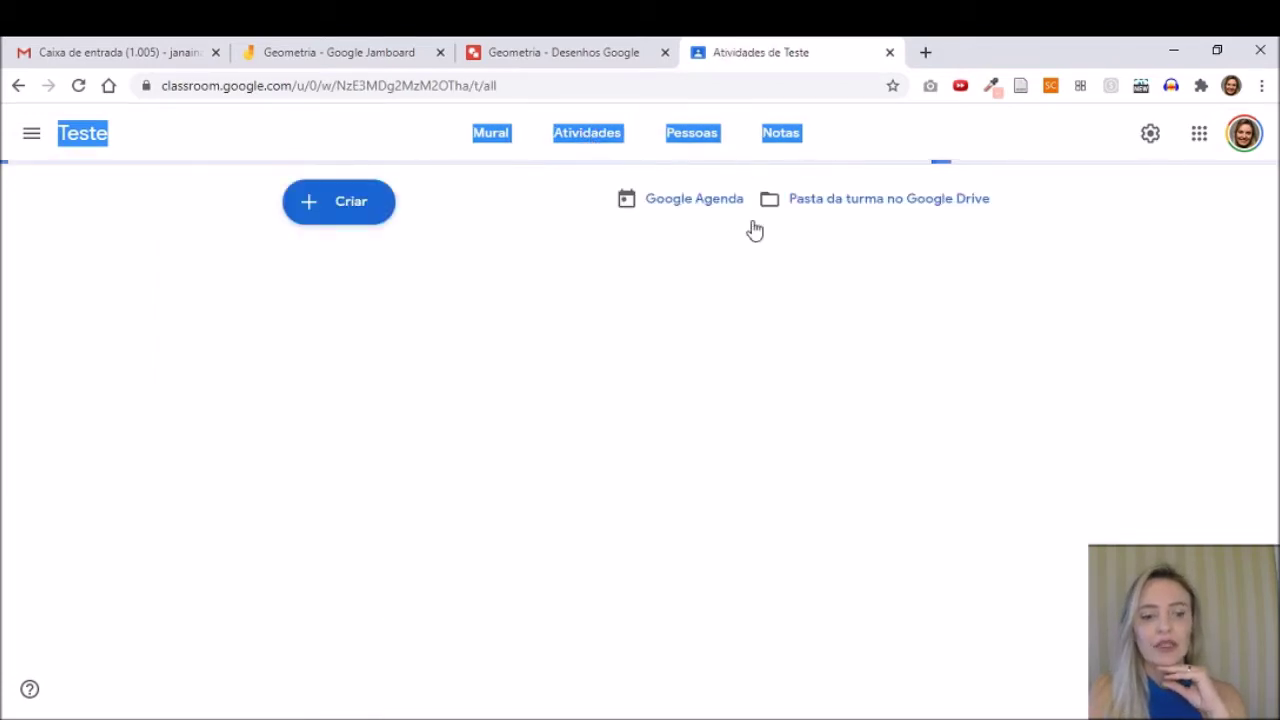
click(340, 203)
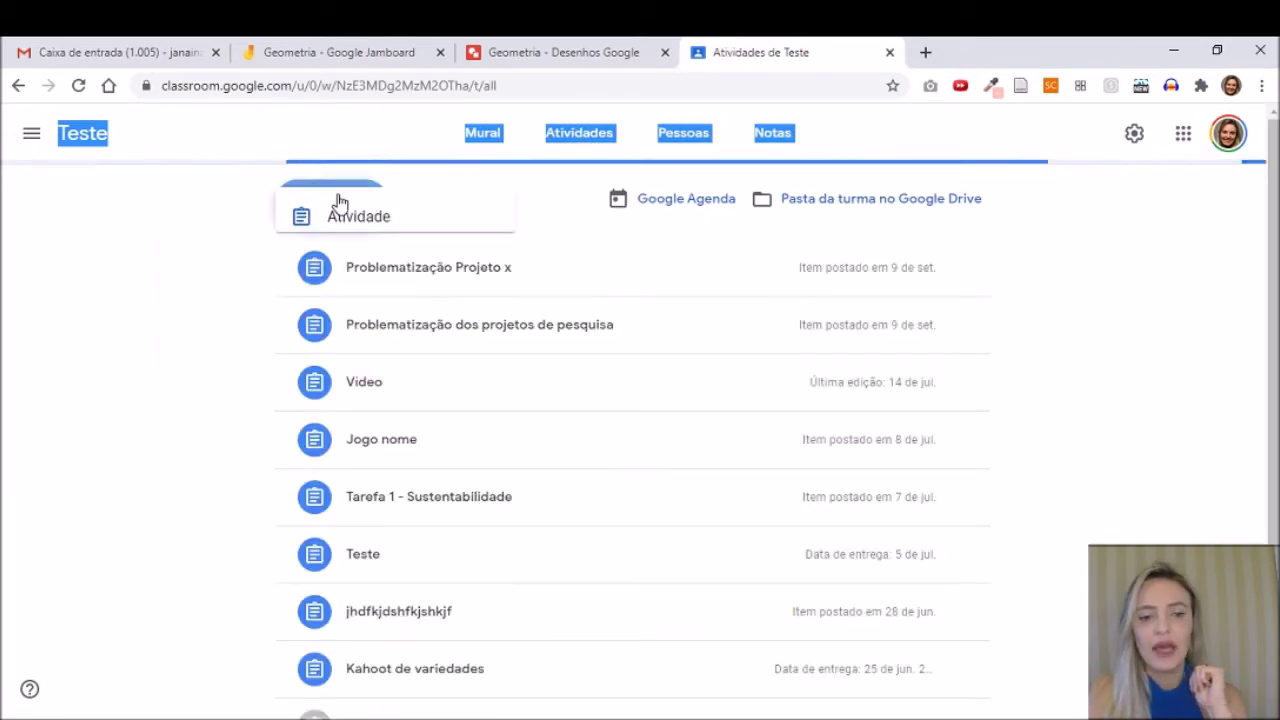
click(391, 281)
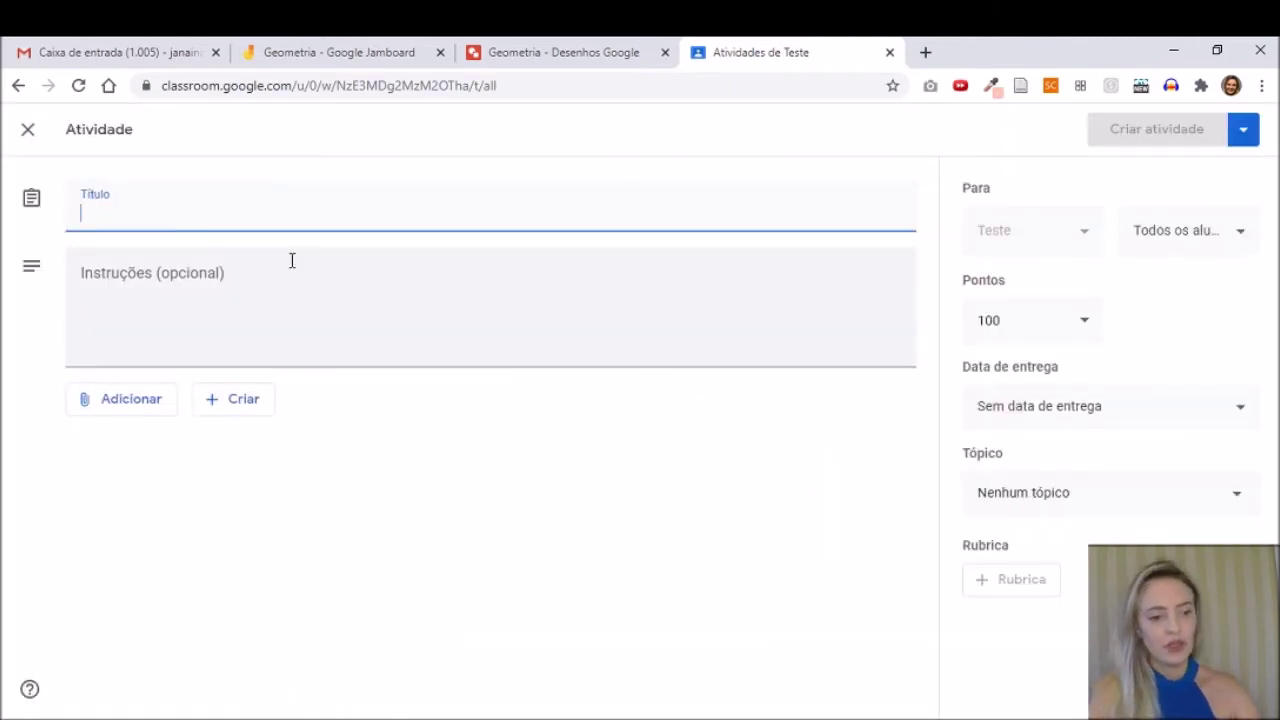
text(Desenho teste)
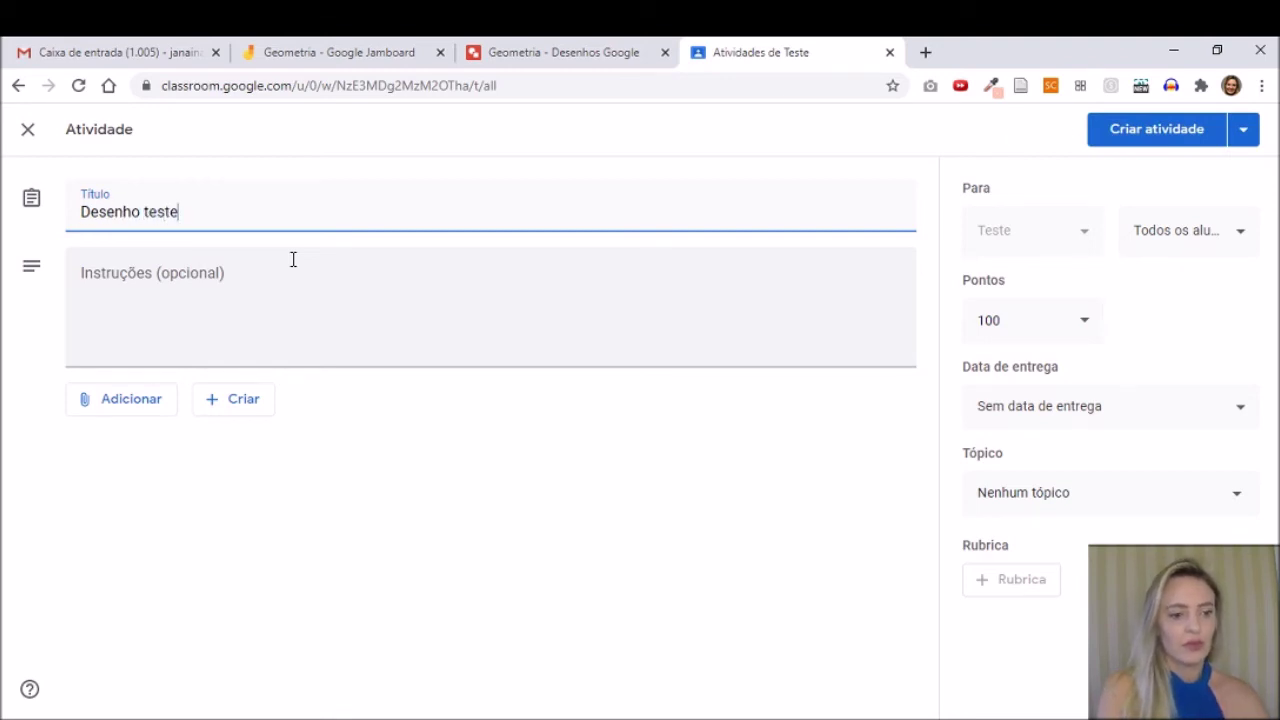
- Leave the instructions empty and create a new Google Drawing (Desenhos) for the assignment
click(290, 327)
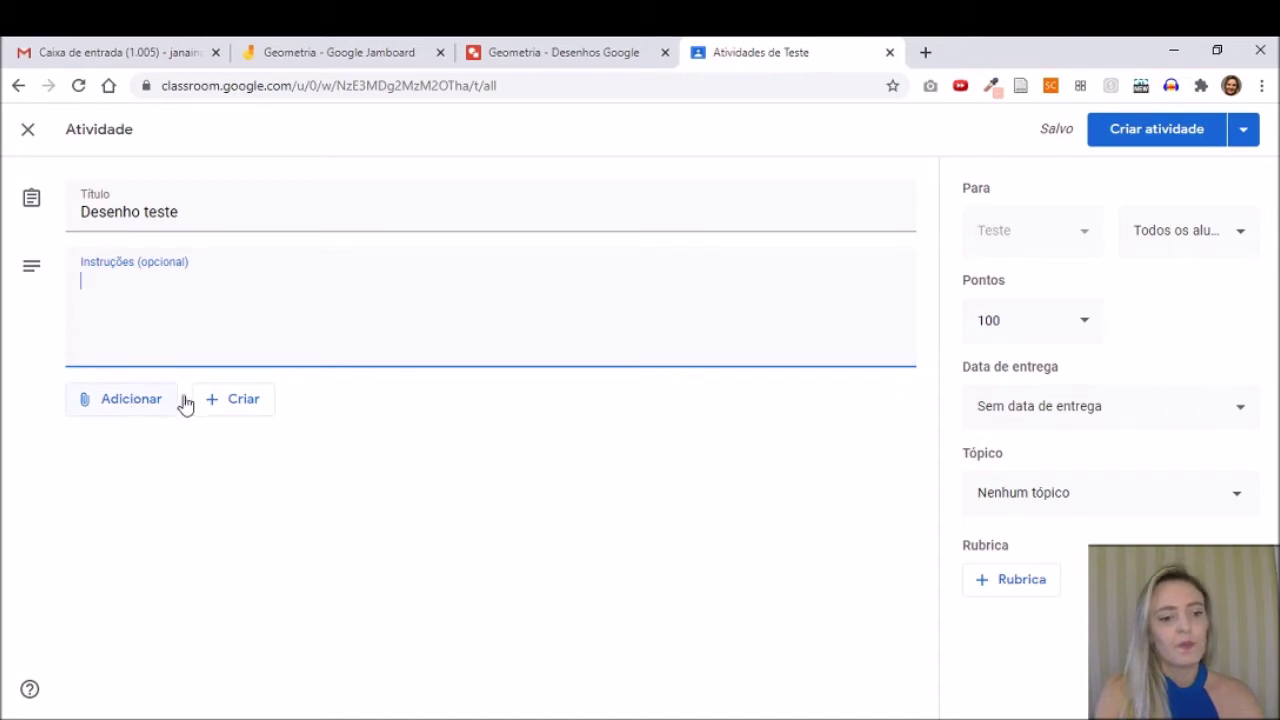
click(241, 404)
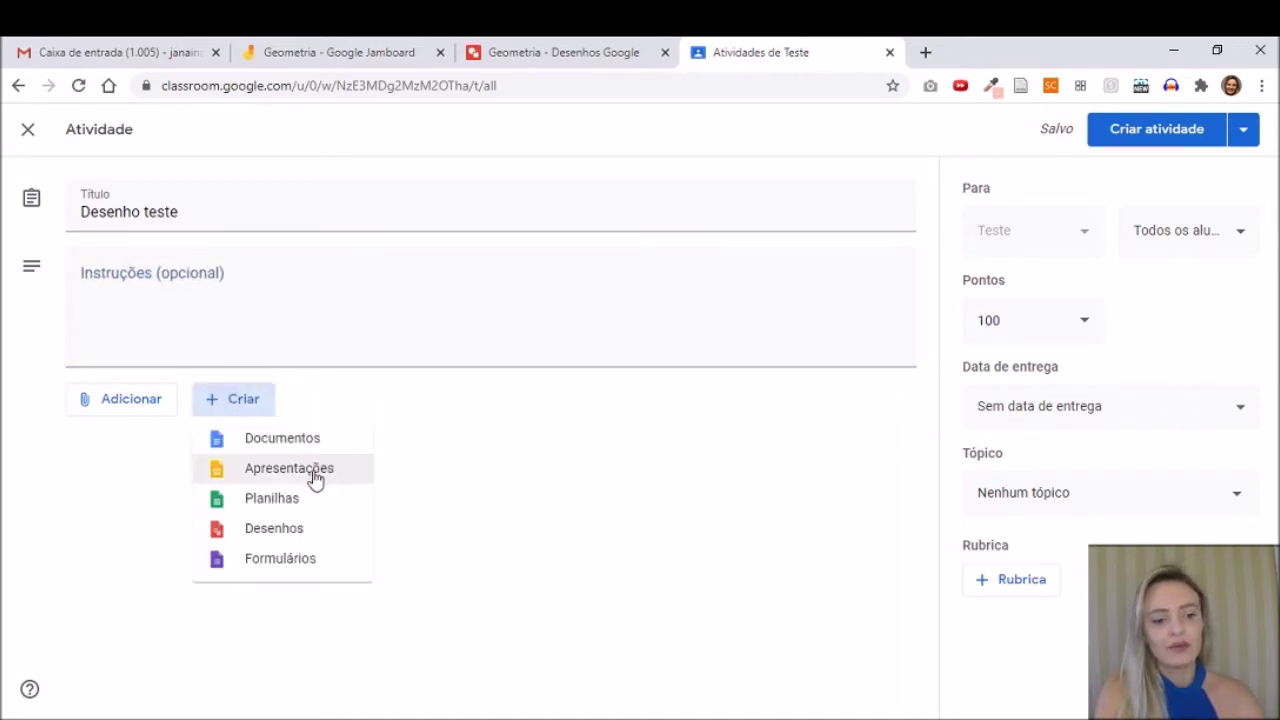
click(274, 528)
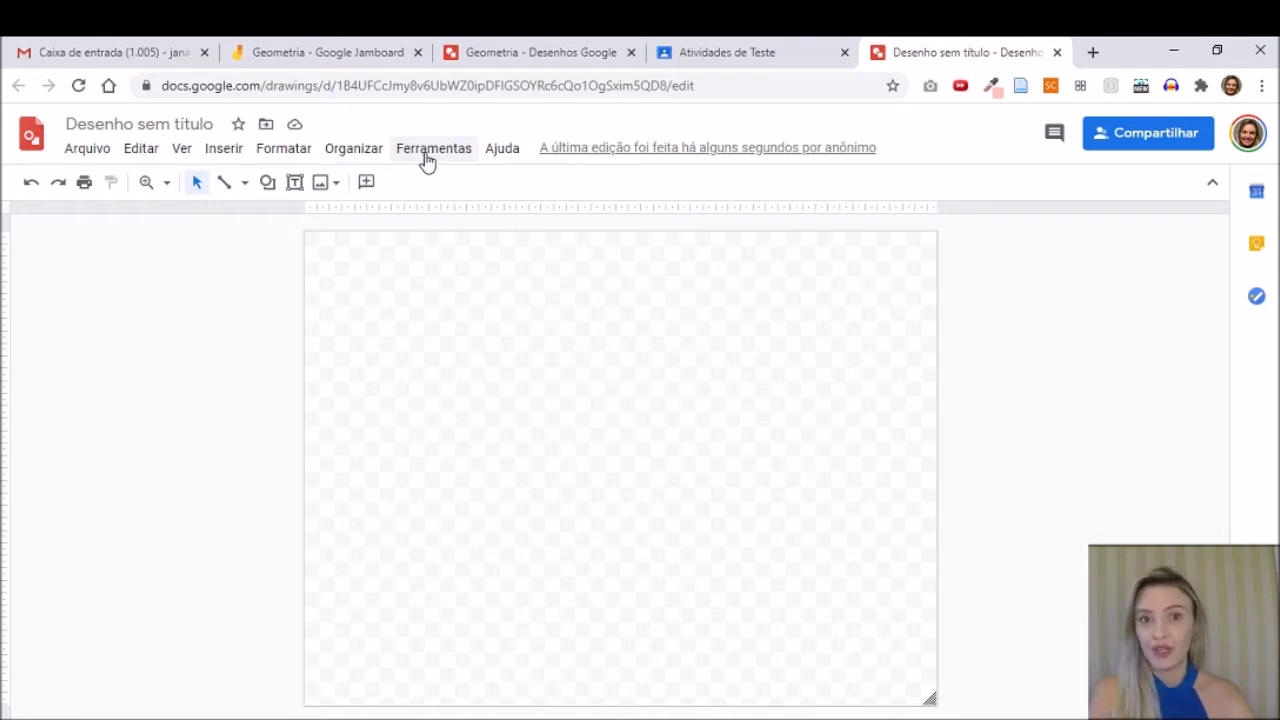
click(87, 150)
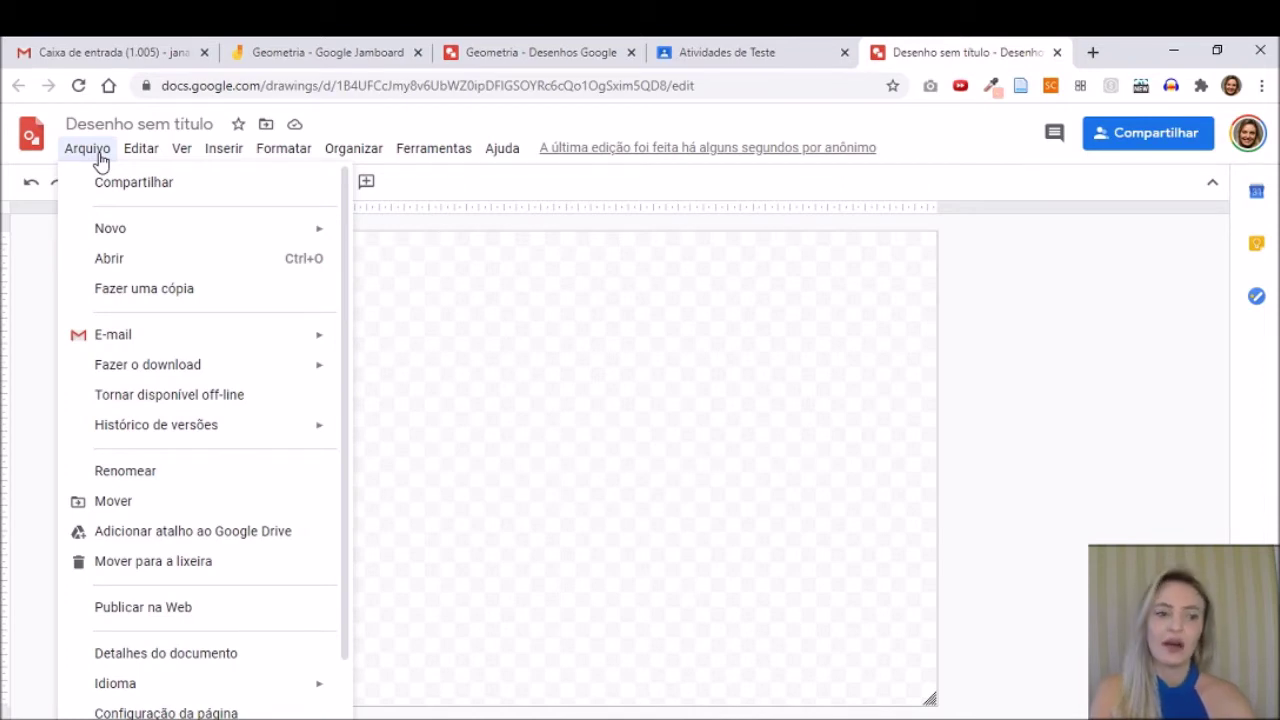
mouse_move(140, 158)
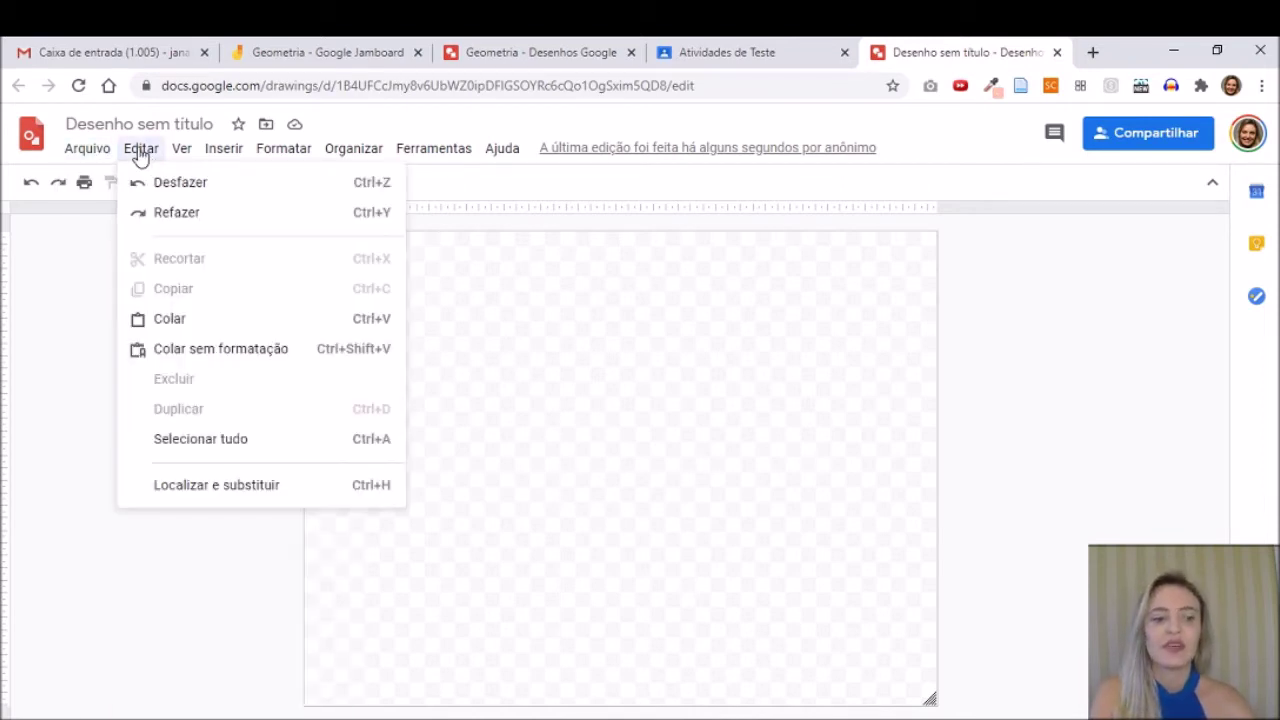
mouse_move(180, 160)
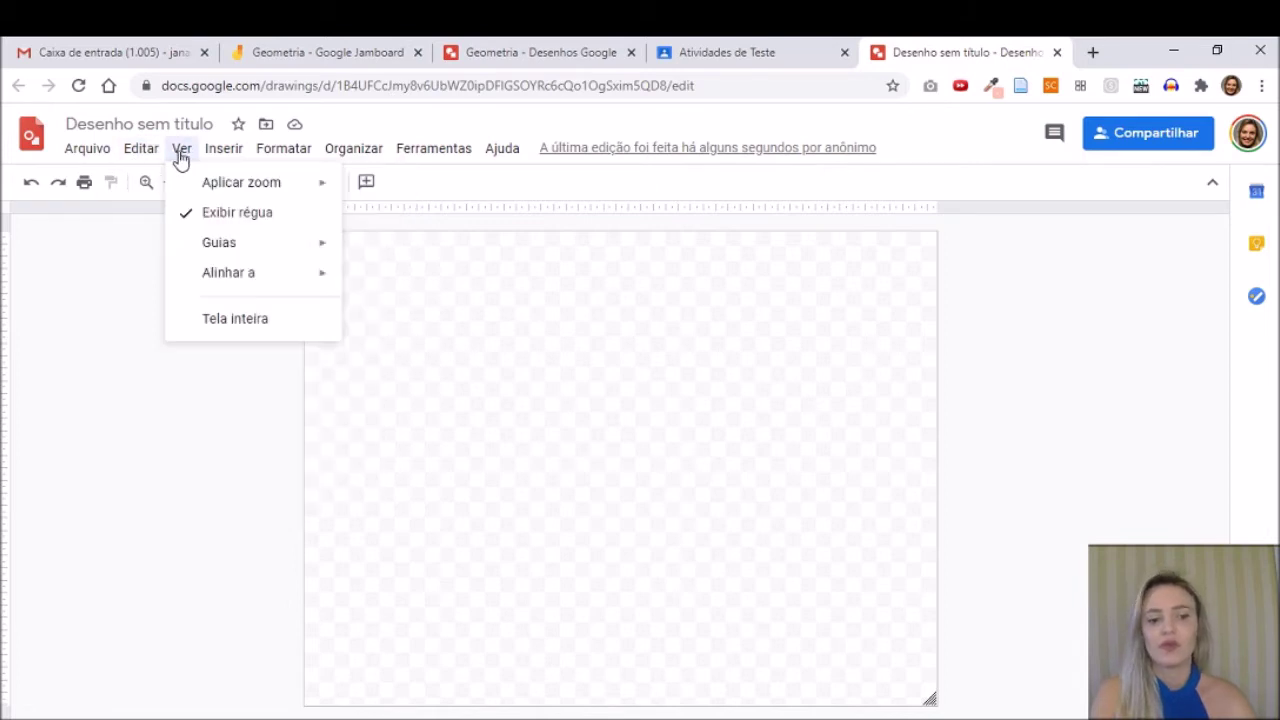
- Insert a wide text box in the upper part of the canvas containing the word "teste"
mouse_move(219, 160)
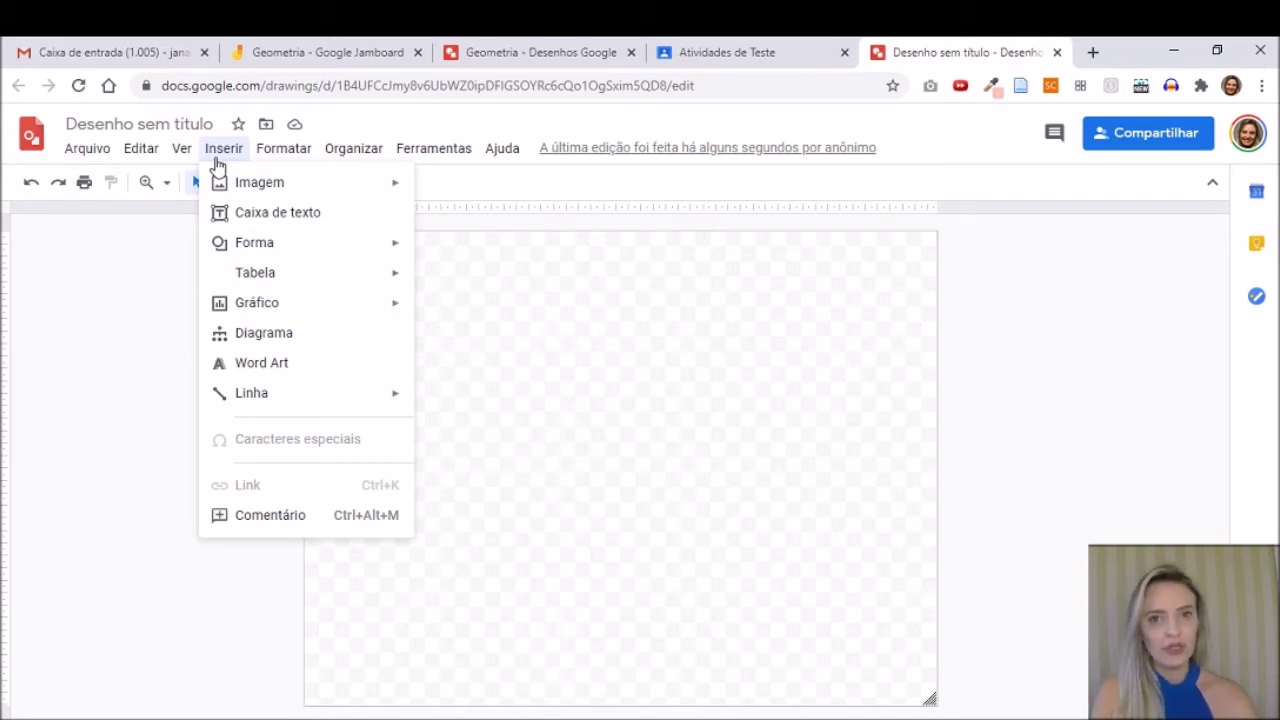
mouse_move(258, 190)
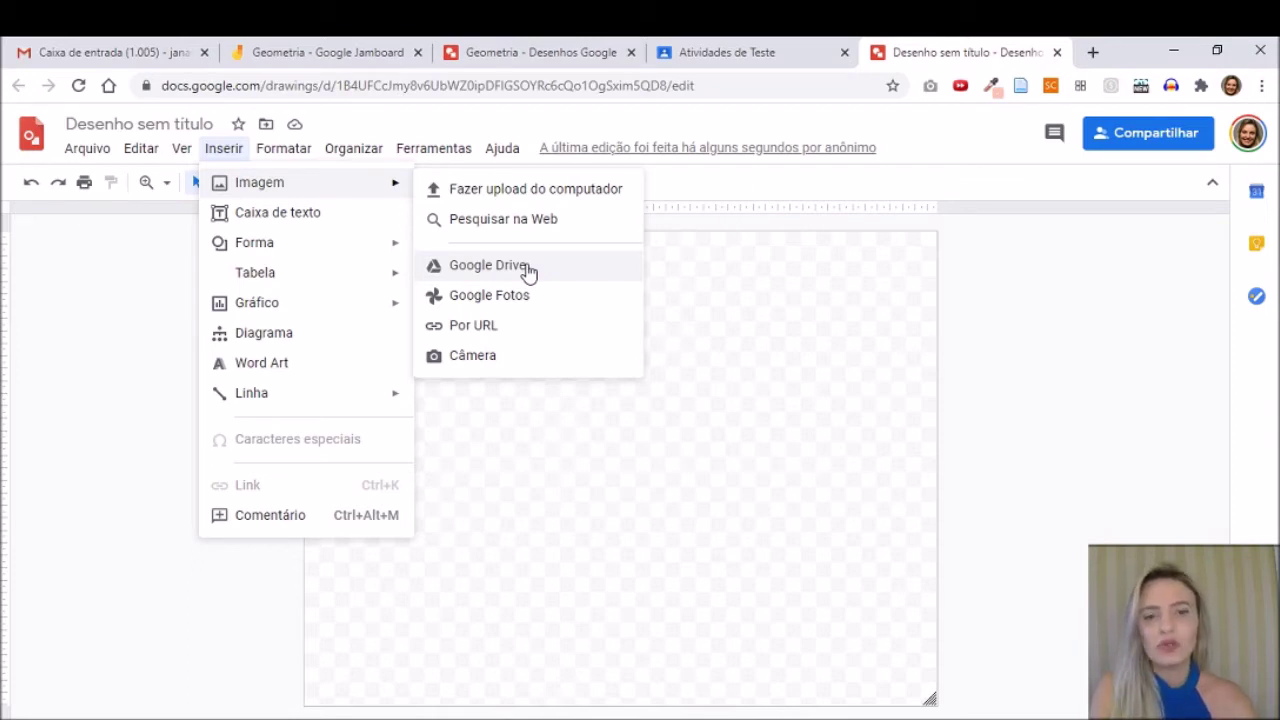
click(284, 222)
drag(426, 287, 754, 404)
text(teste)
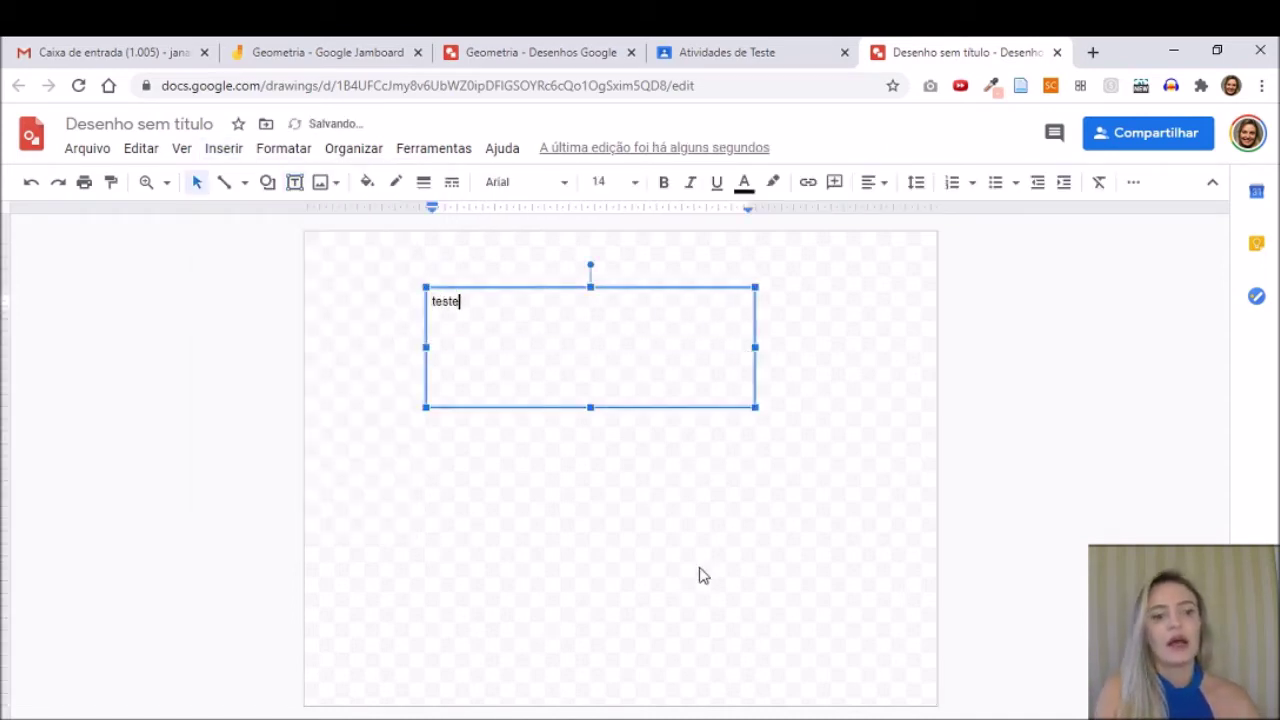
click(700, 575)
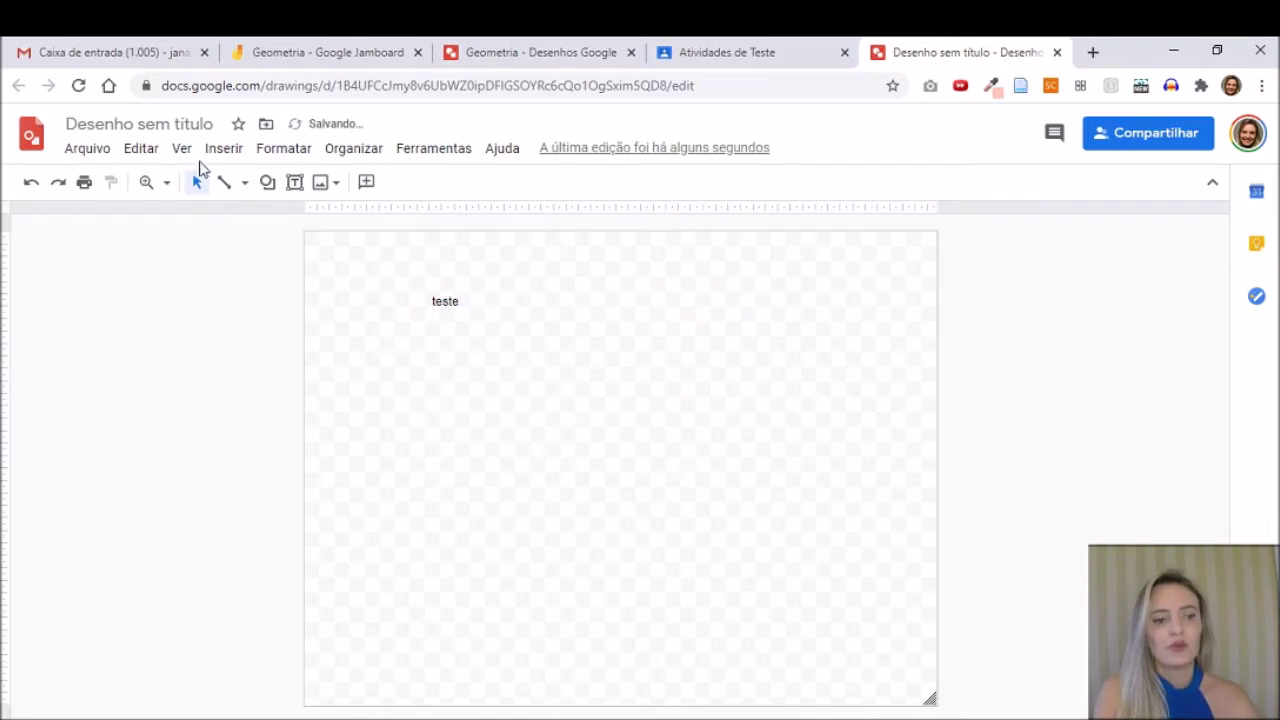
- Draw a roughly square rectangle shape in the right half of the canvas, overlapping the text box's lower corner
click(222, 150)
mouse_move(271, 257)
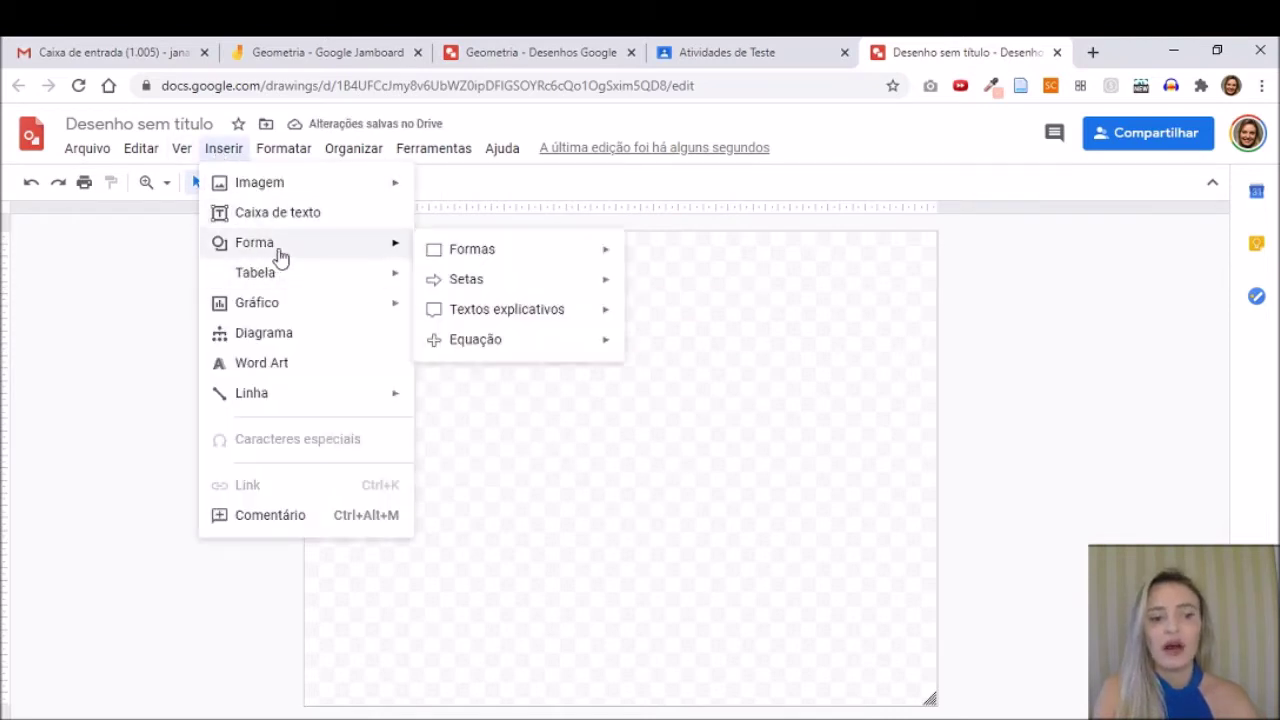
mouse_move(480, 251)
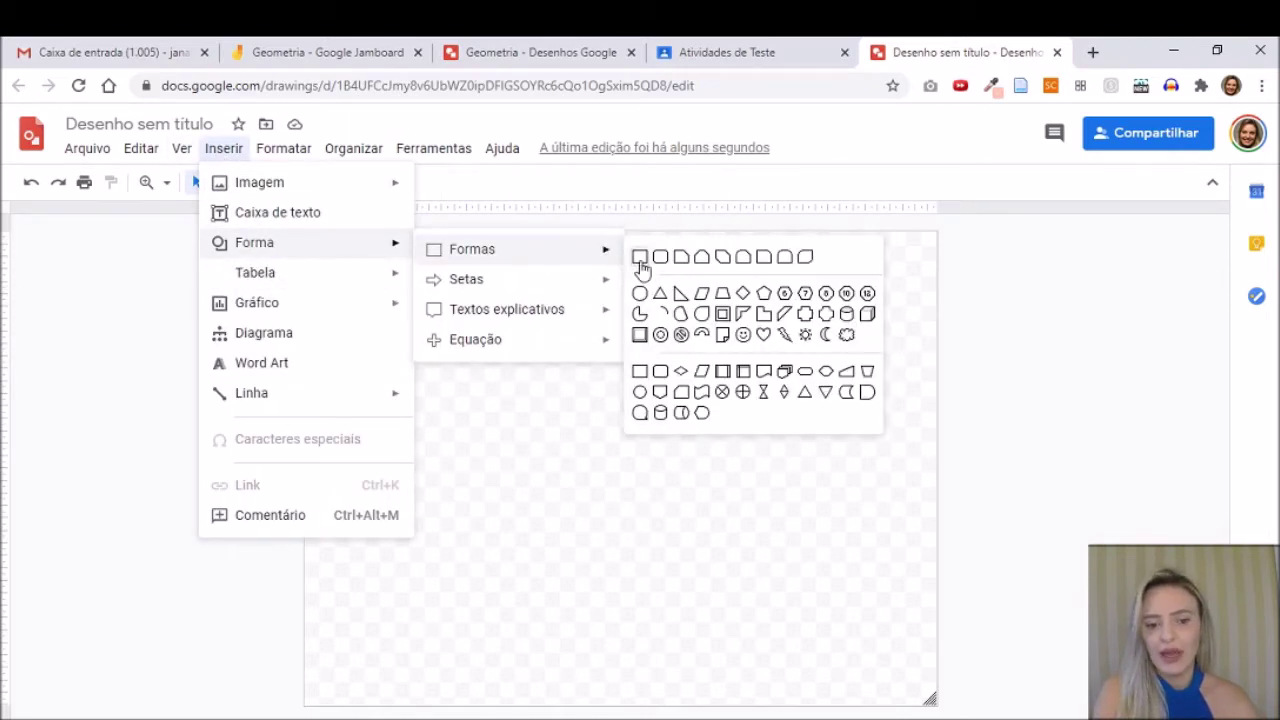
click(640, 258)
drag(684, 340, 808, 460)
click(614, 389)
- Fill the square with a solid medium gray
click(749, 399)
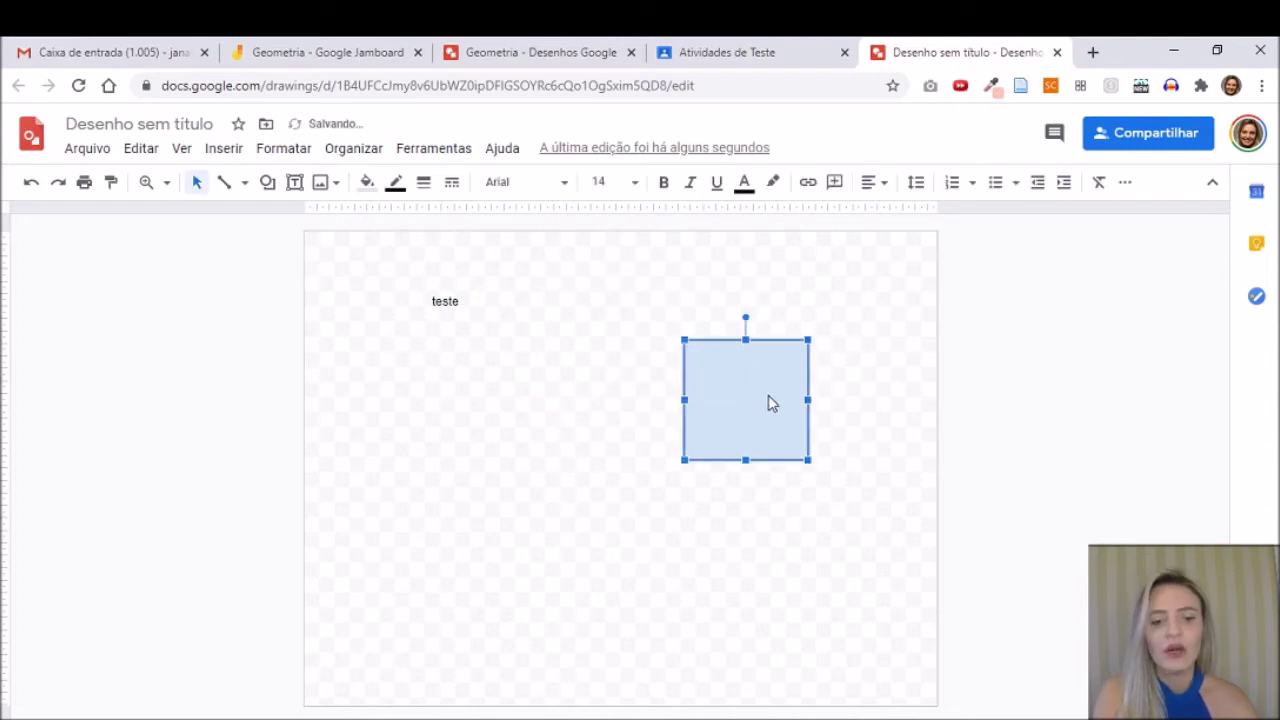
click(370, 186)
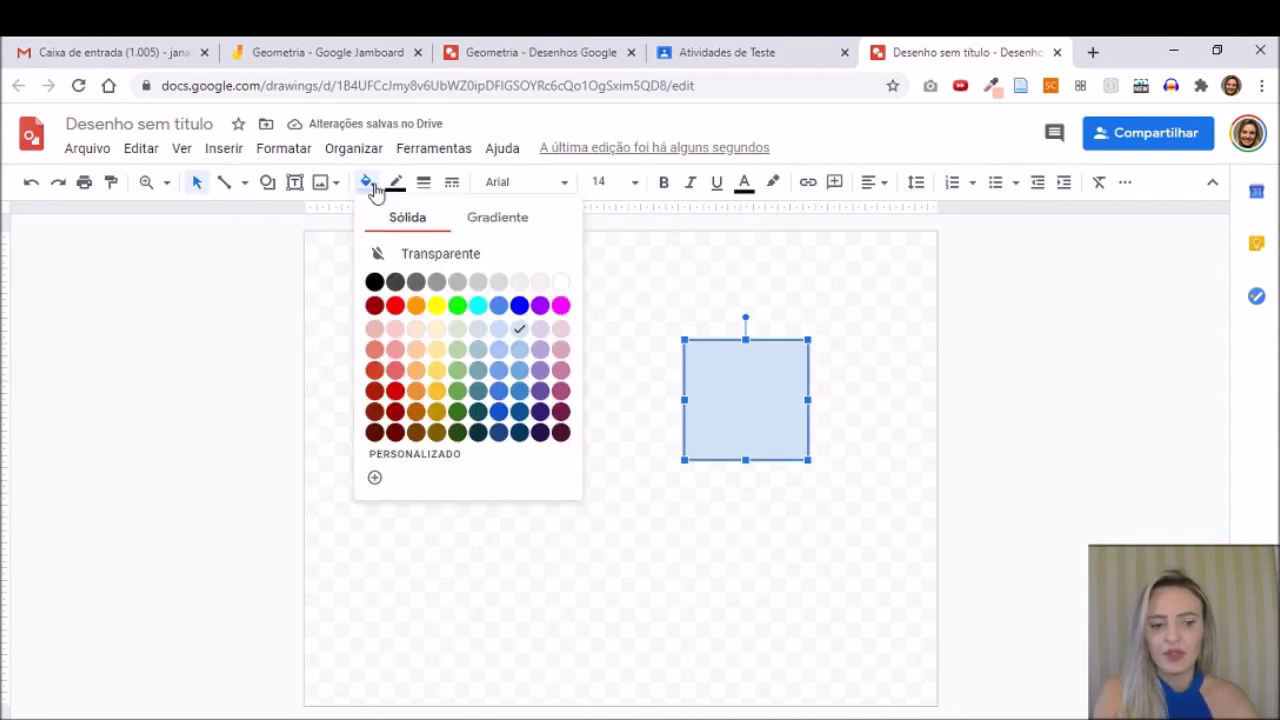
click(437, 284)
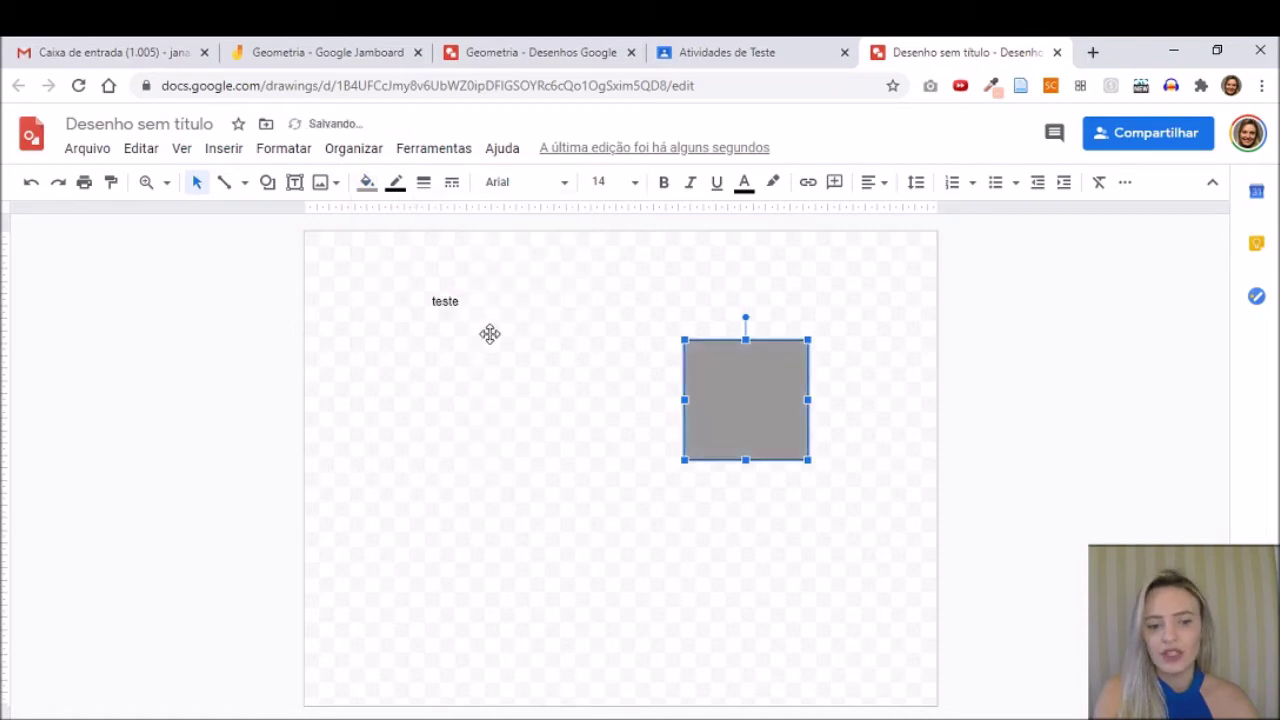
- Give the square a light red border and make that border noticeably thicker
click(397, 186)
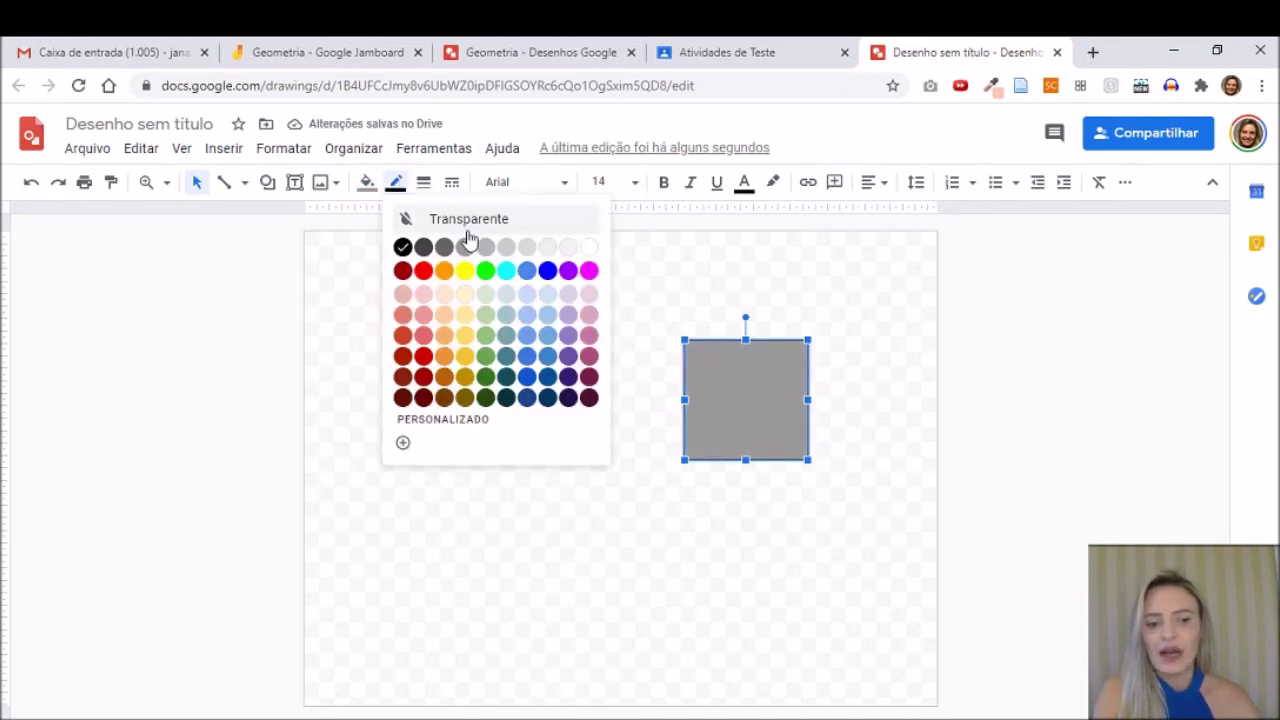
click(424, 341)
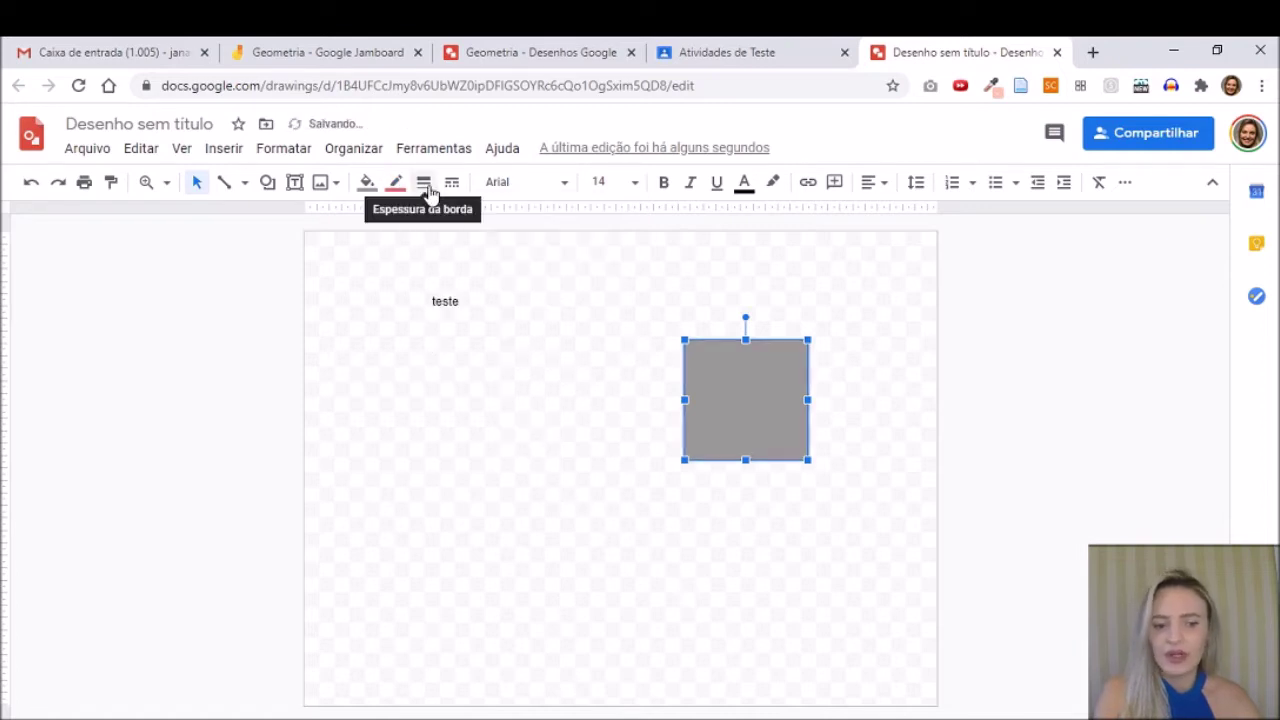
click(426, 188)
click(454, 376)
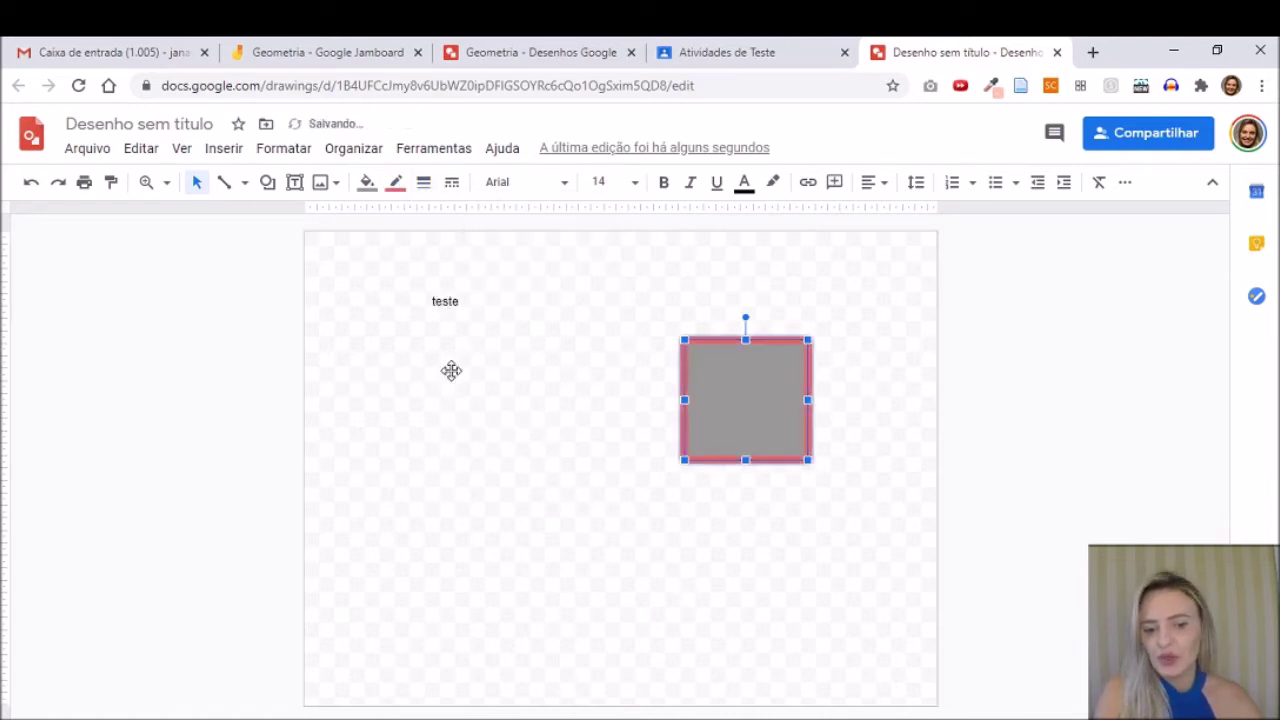
- Try a dotted line style on the square's border
click(451, 186)
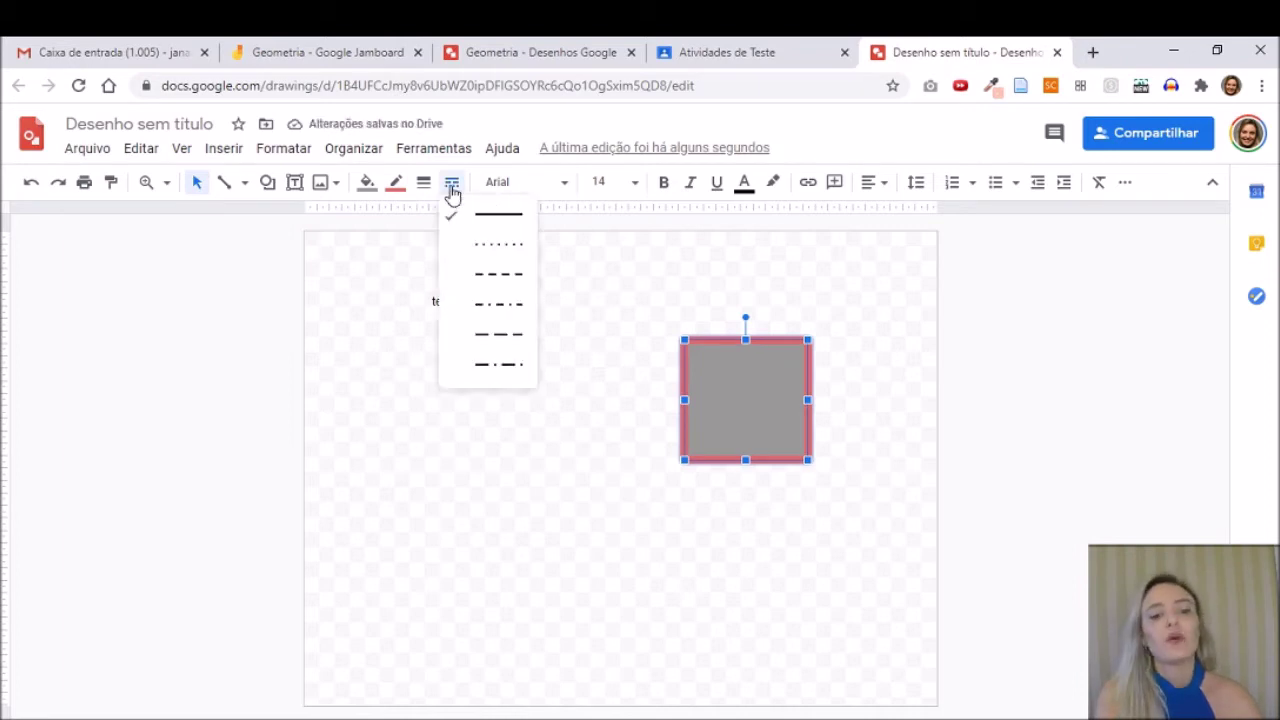
click(480, 252)
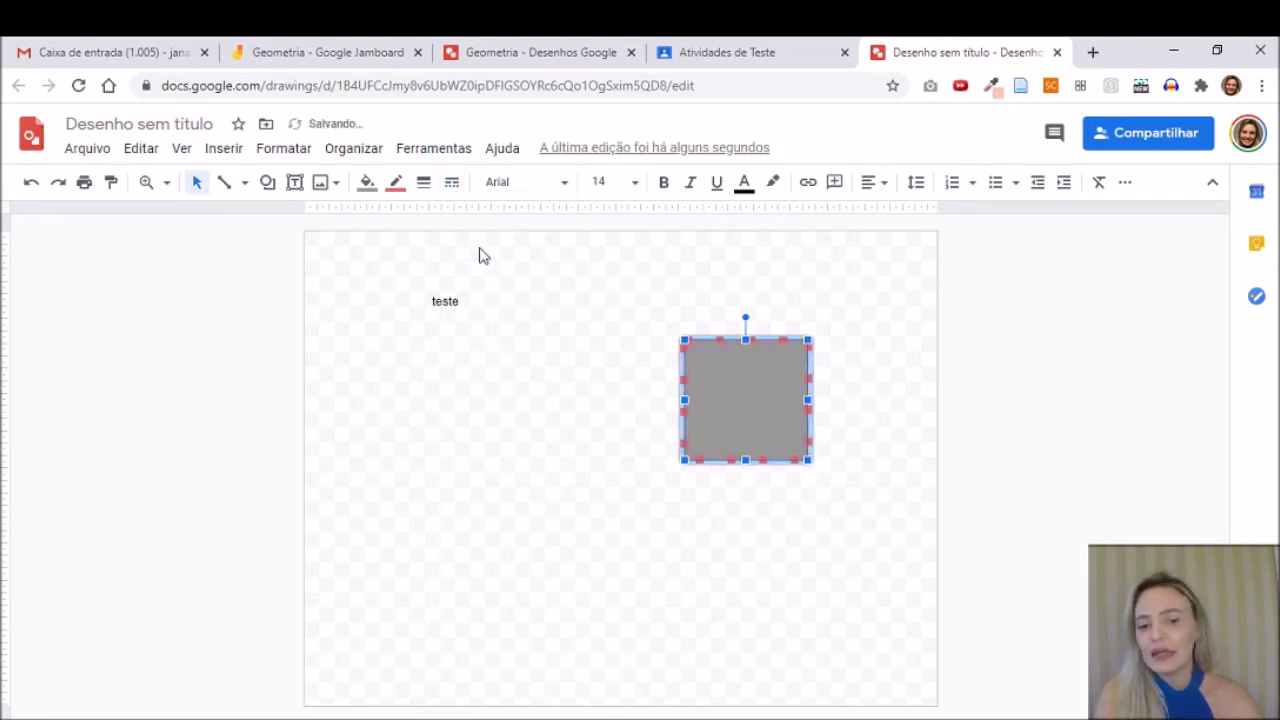
click(590, 372)
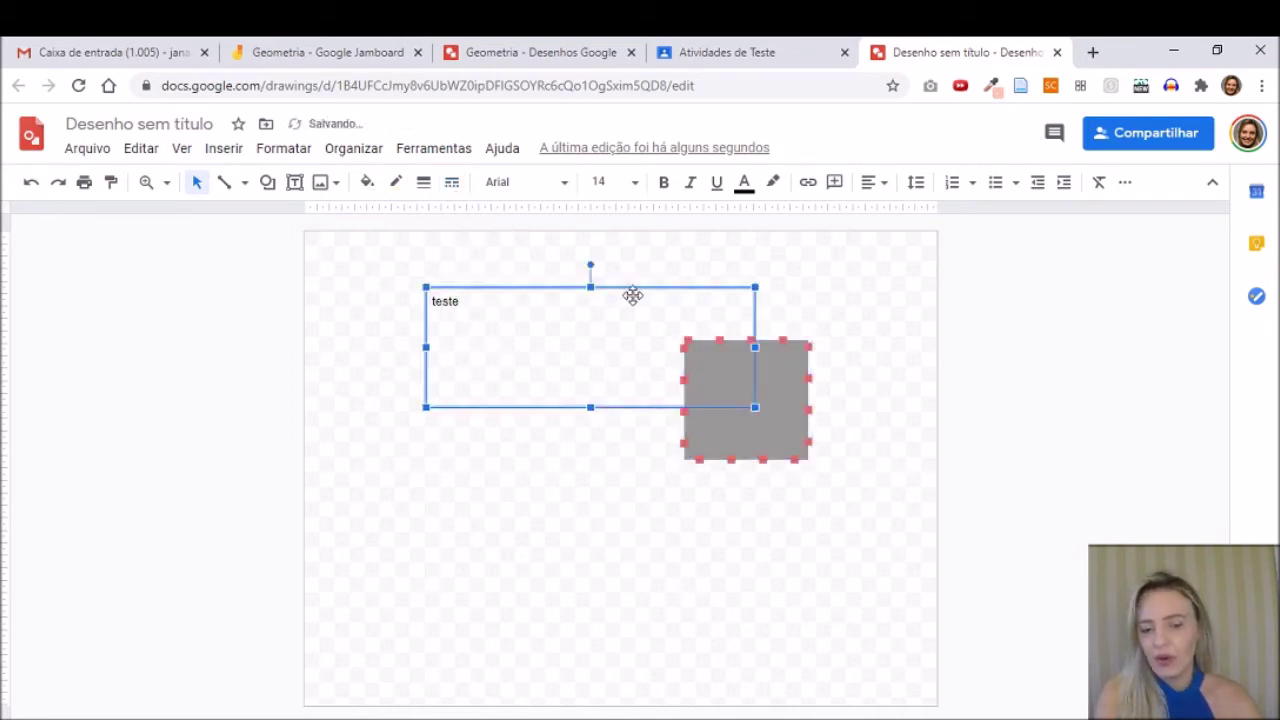
- Set the square's border to the long-dash line style and deselect the shape
click(792, 436)
click(451, 182)
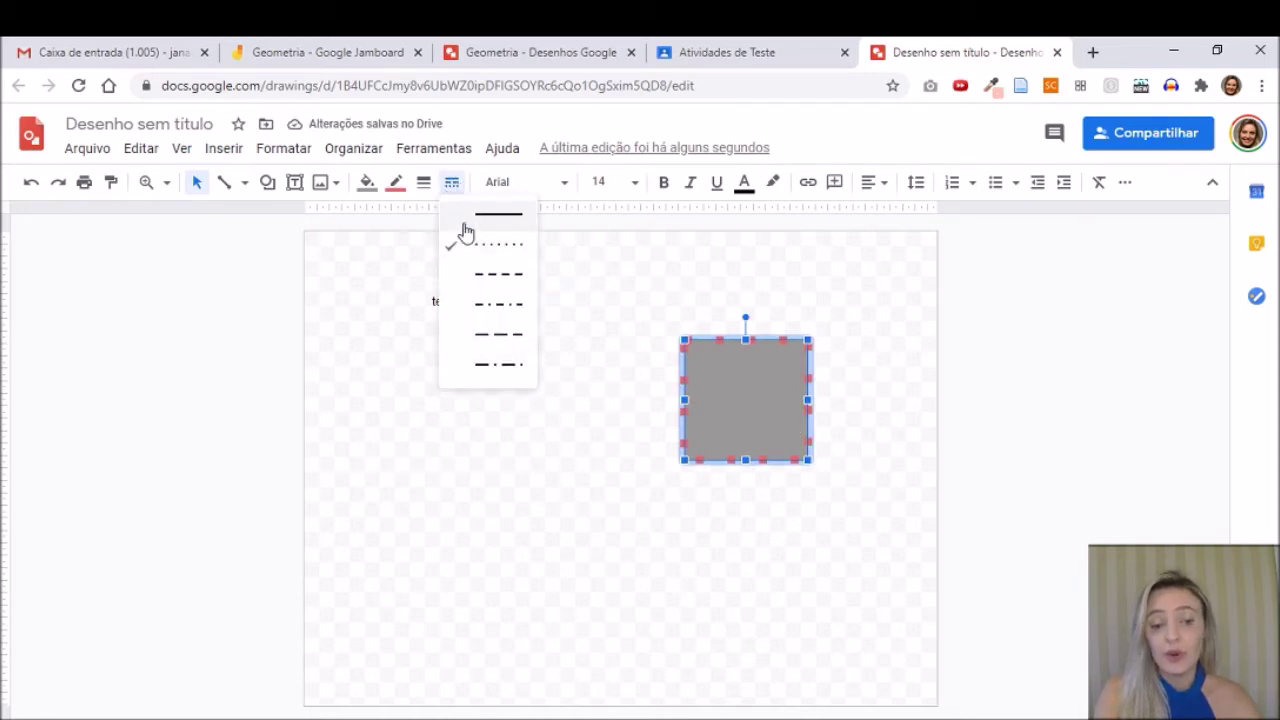
click(491, 340)
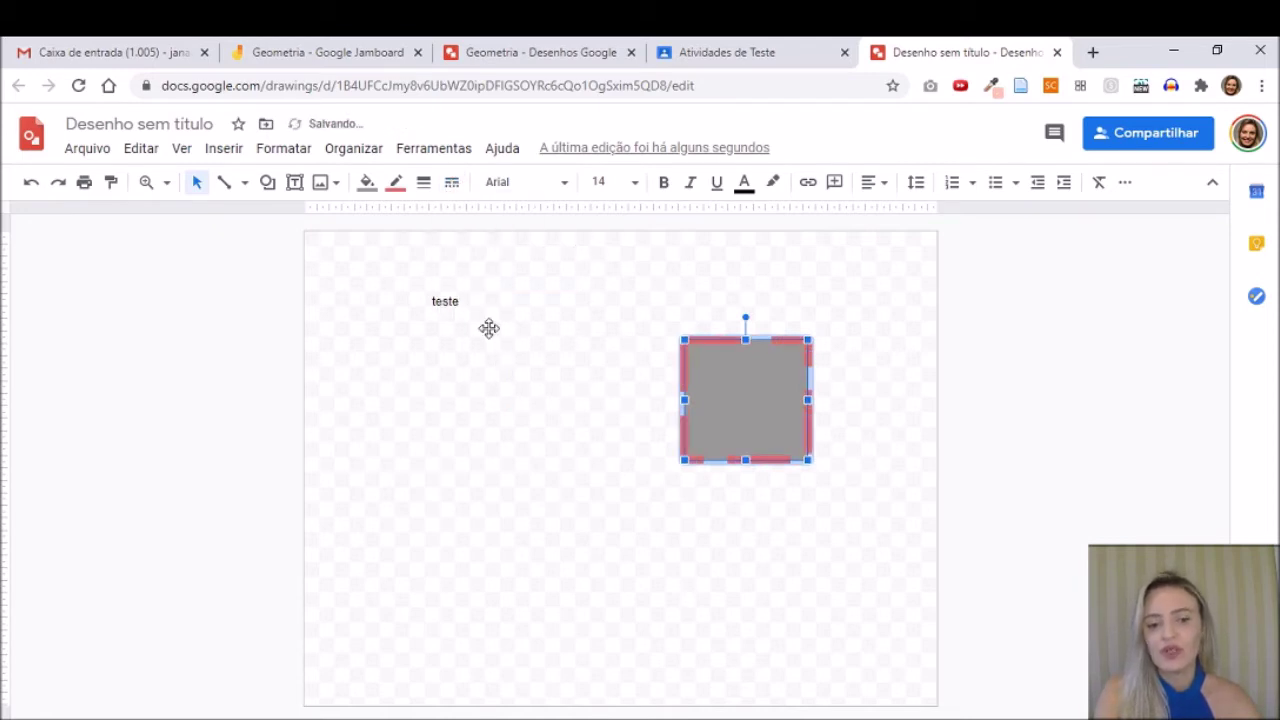
click(585, 285)
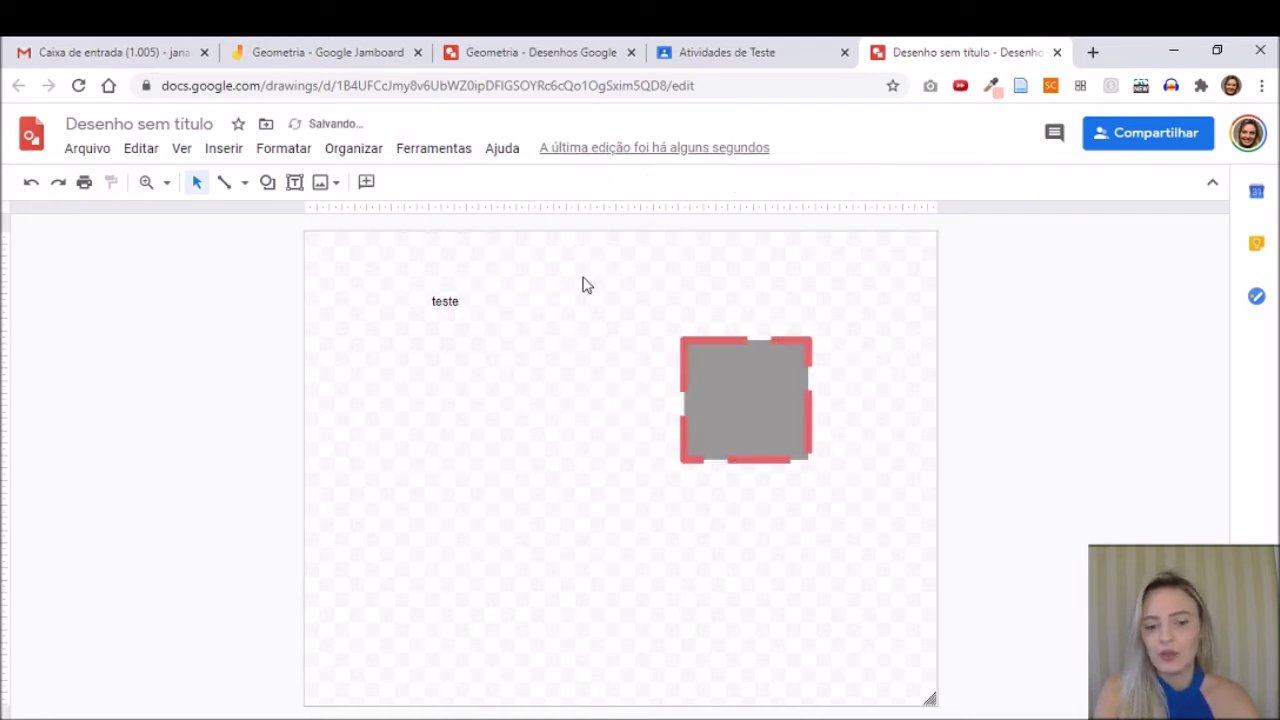
- Format the "teste" text box in Calibri at font size 36
click(445, 300)
click(558, 186)
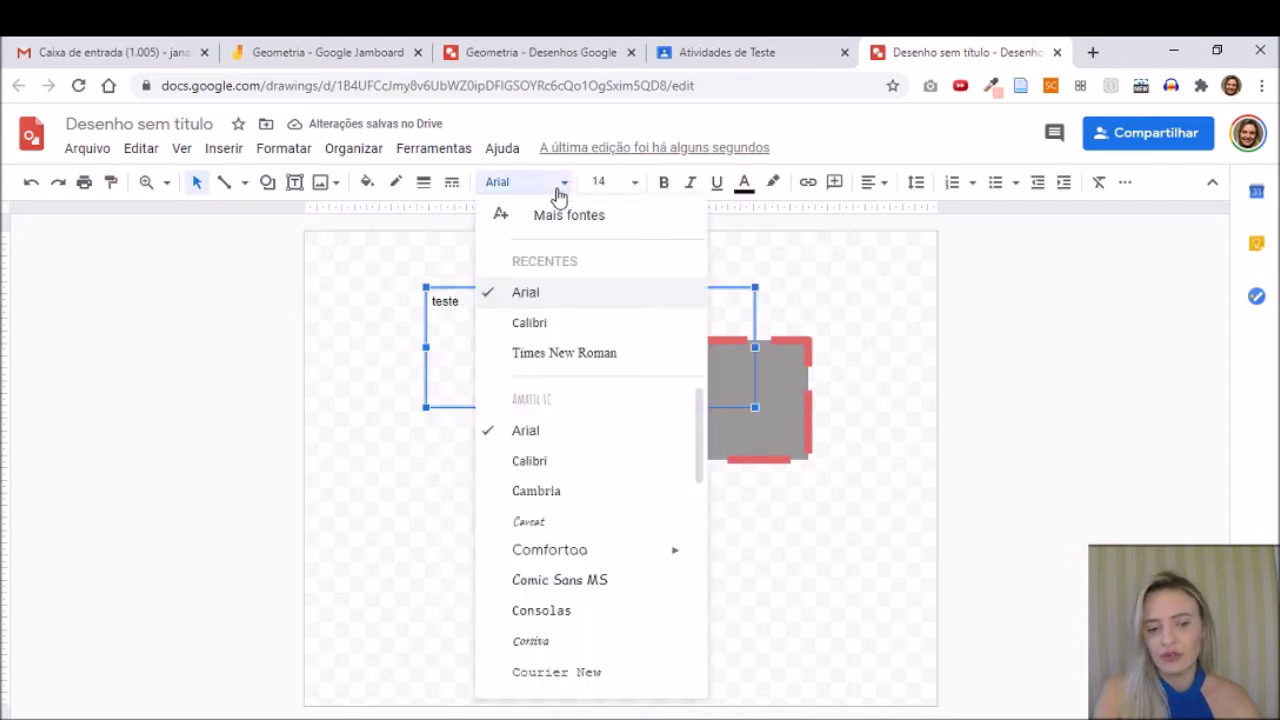
click(564, 334)
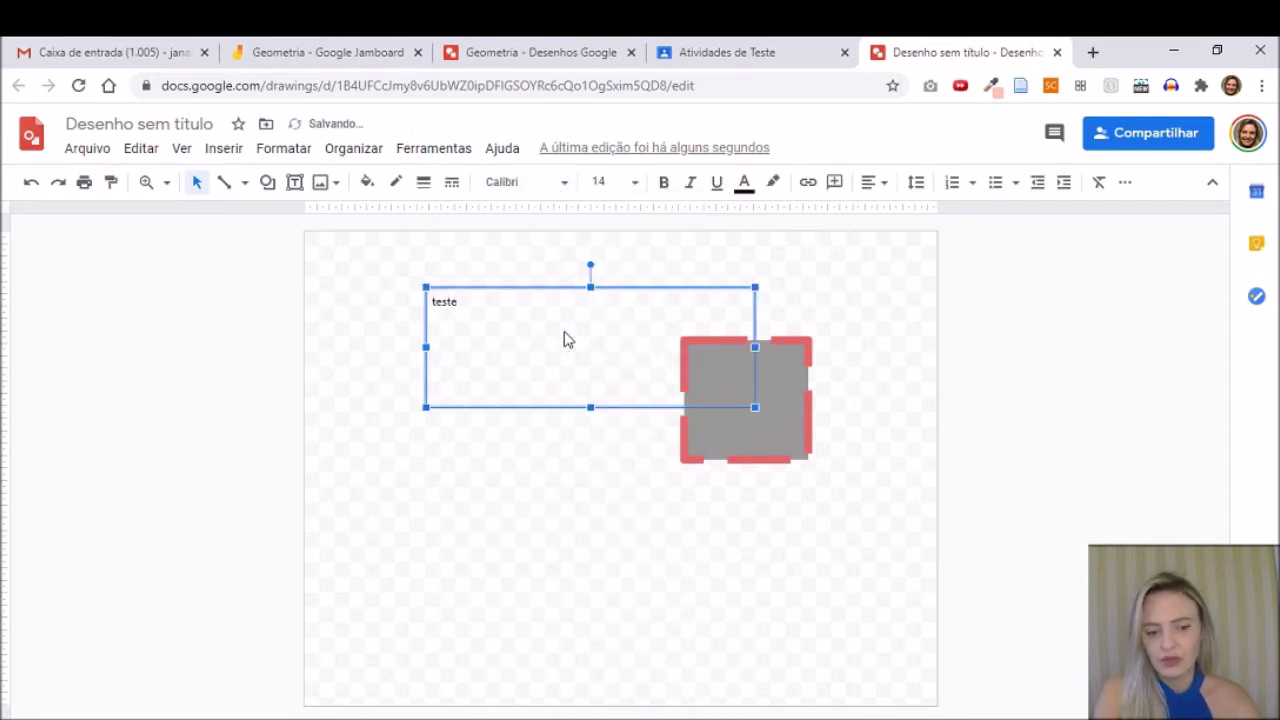
click(636, 184)
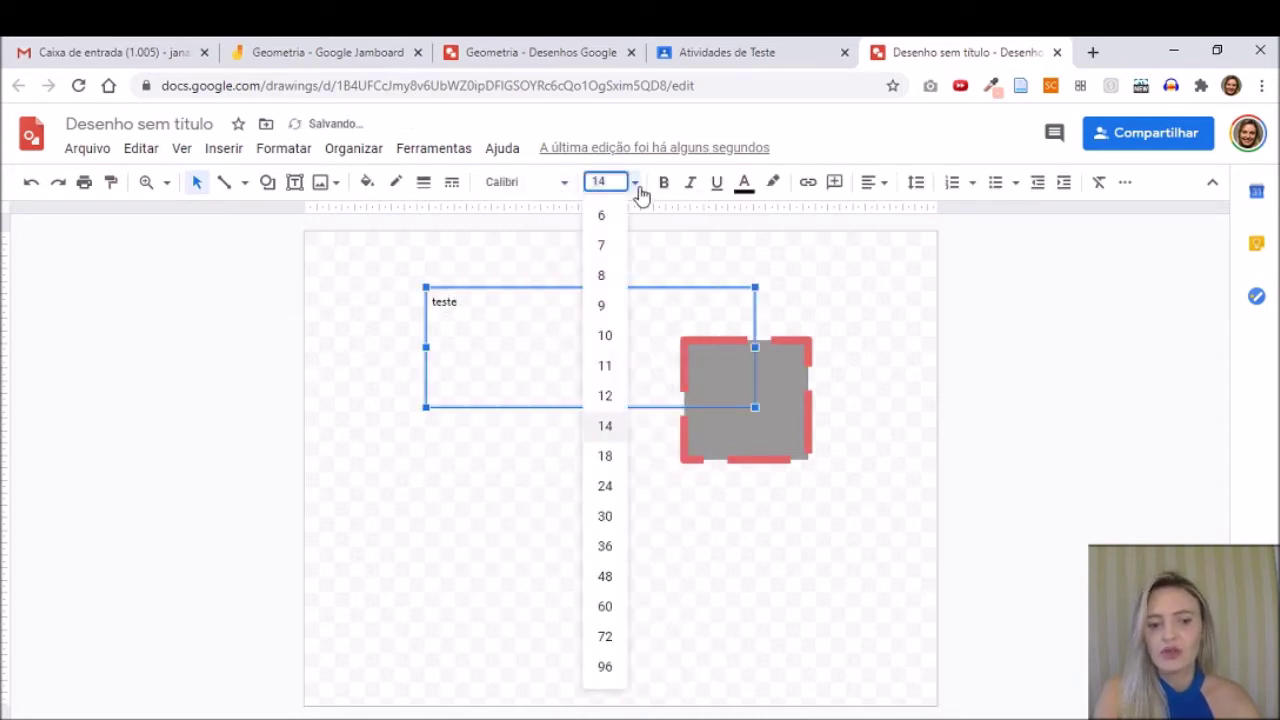
click(605, 546)
click(768, 258)
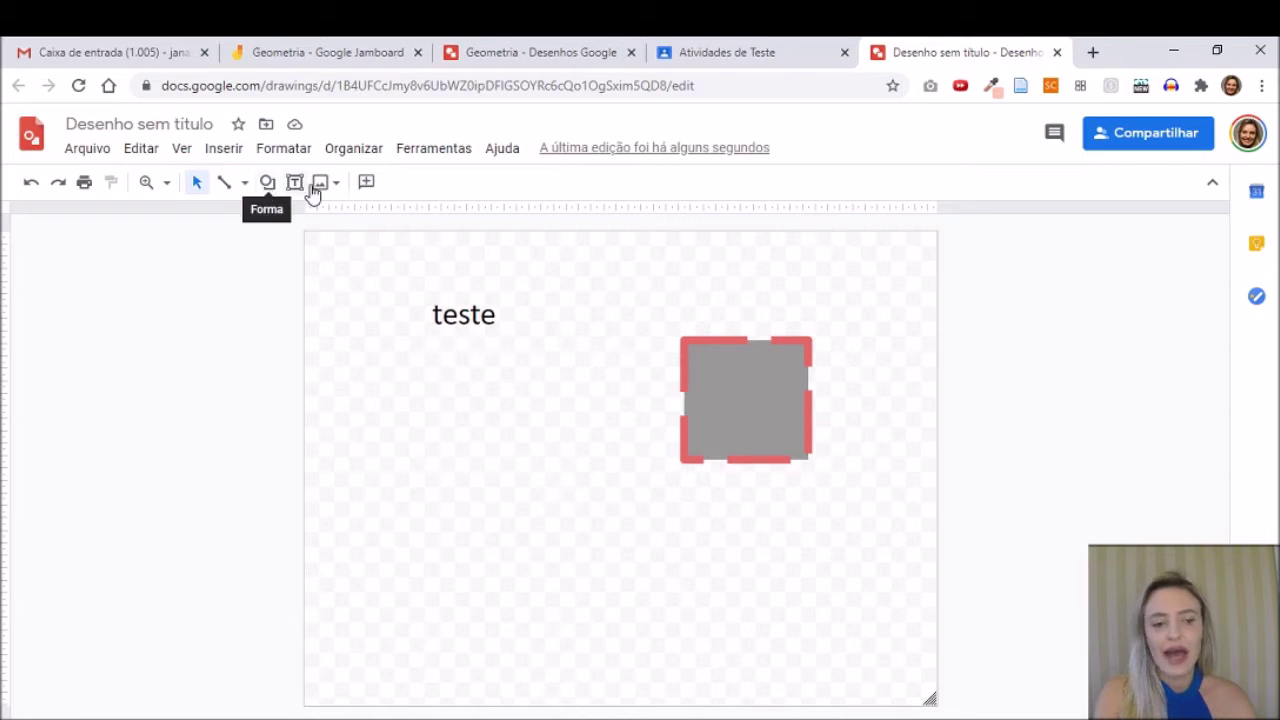
click(268, 151)
mouse_move(223, 150)
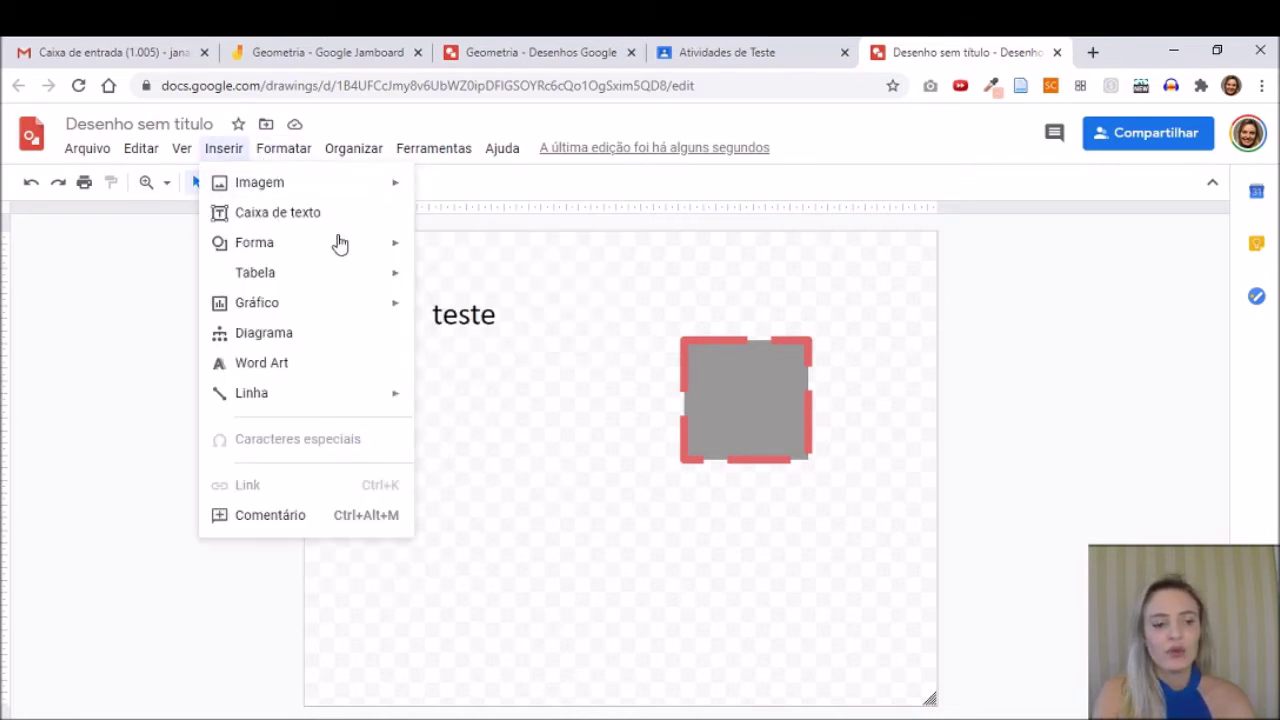
click(518, 281)
click(274, 186)
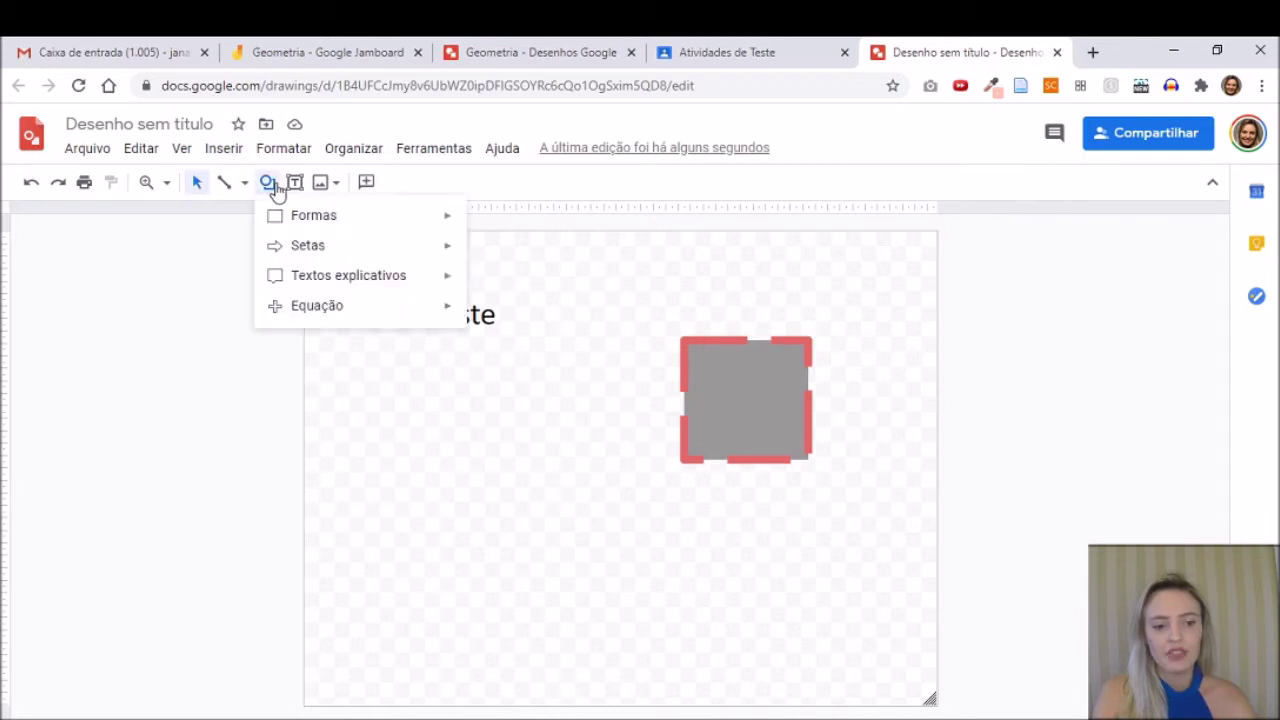
mouse_move(343, 255)
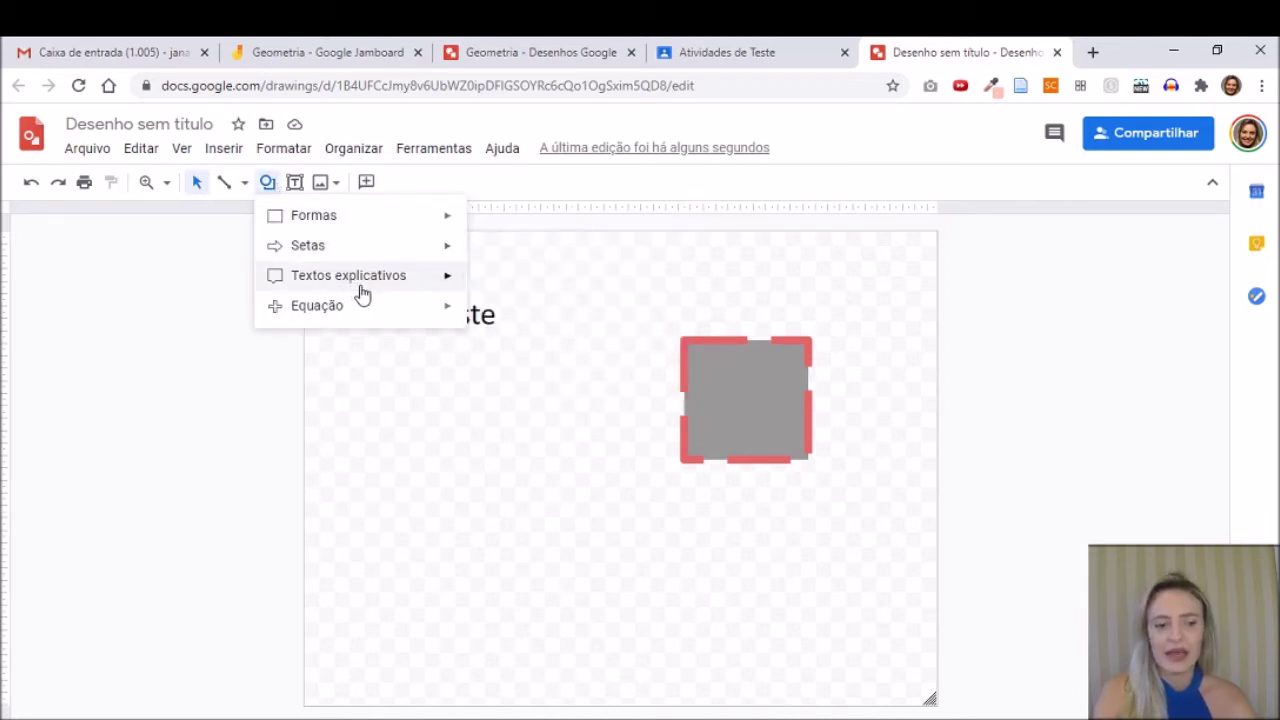
- Draw a freehand heart outline below the "teste" text with the Scribble (Rabisco) tool
mouse_move(420, 323)
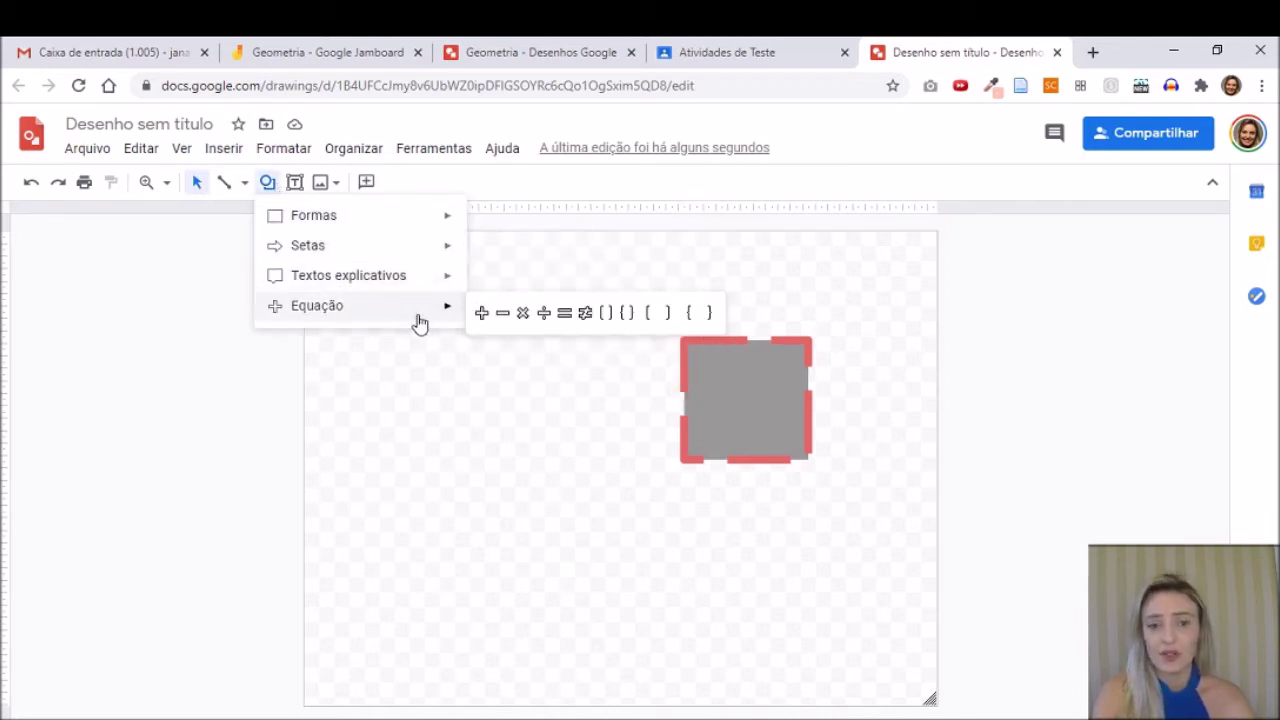
click(230, 188)
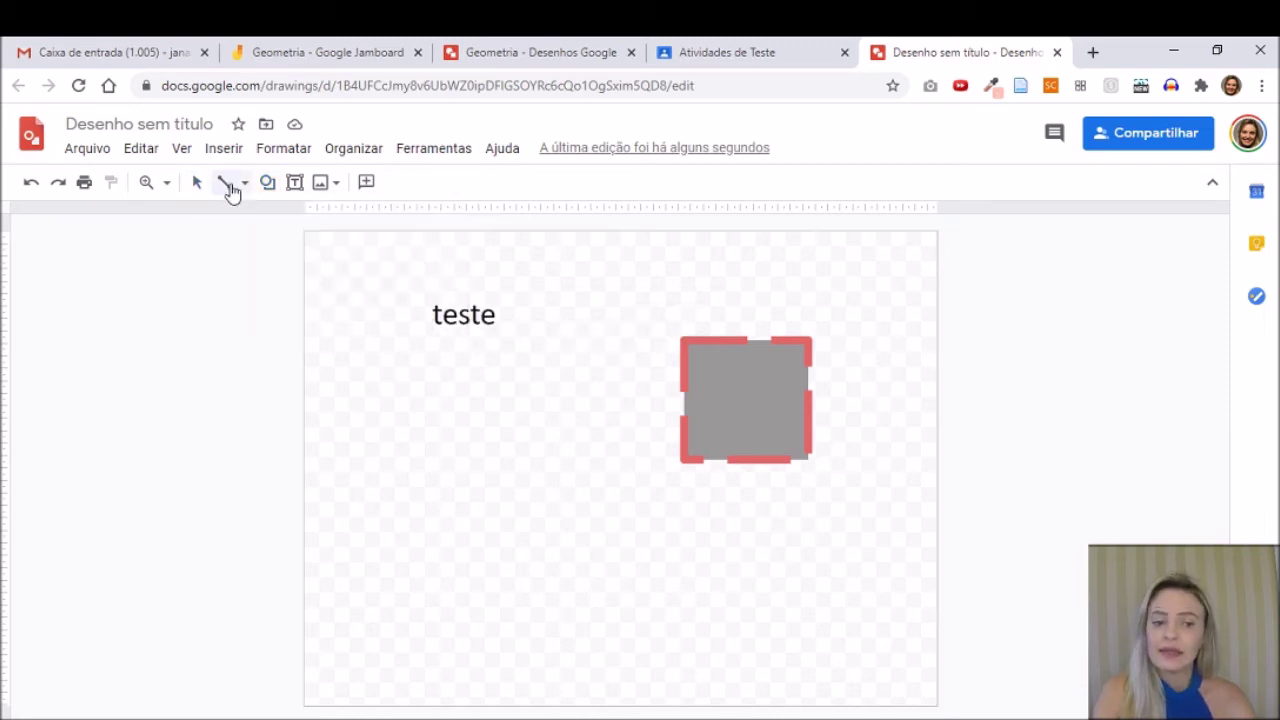
click(247, 188)
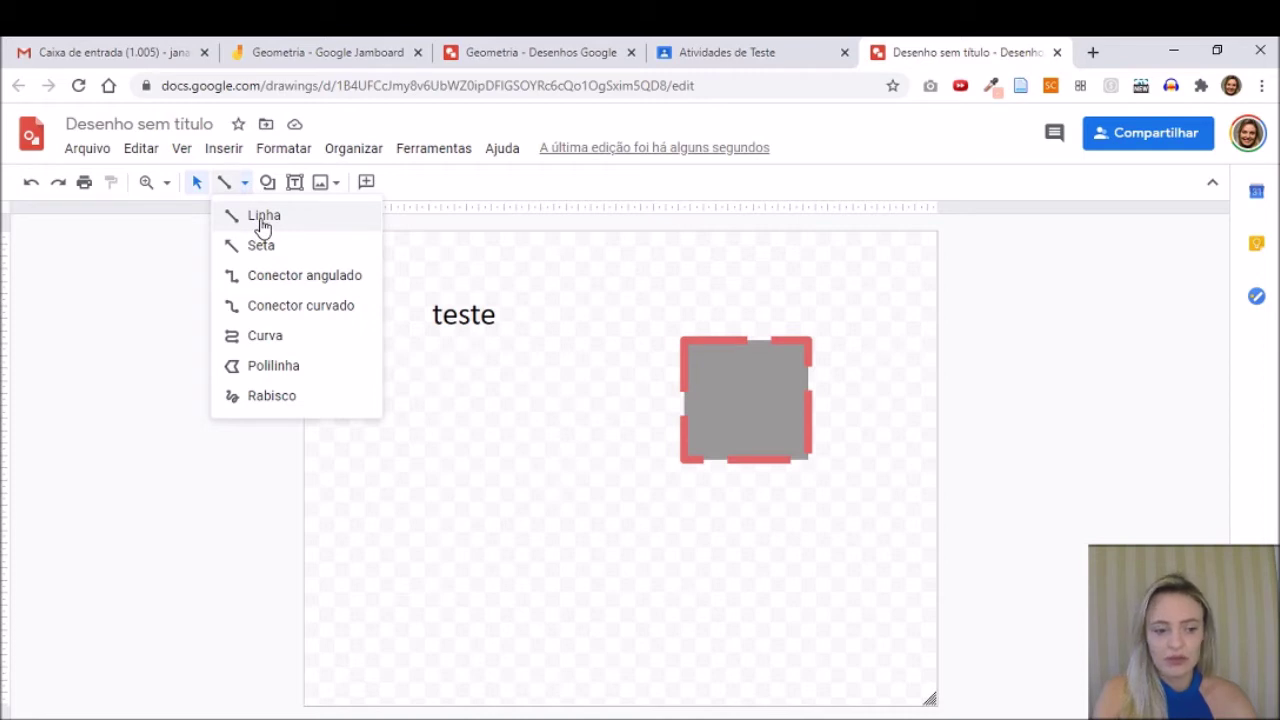
click(275, 398)
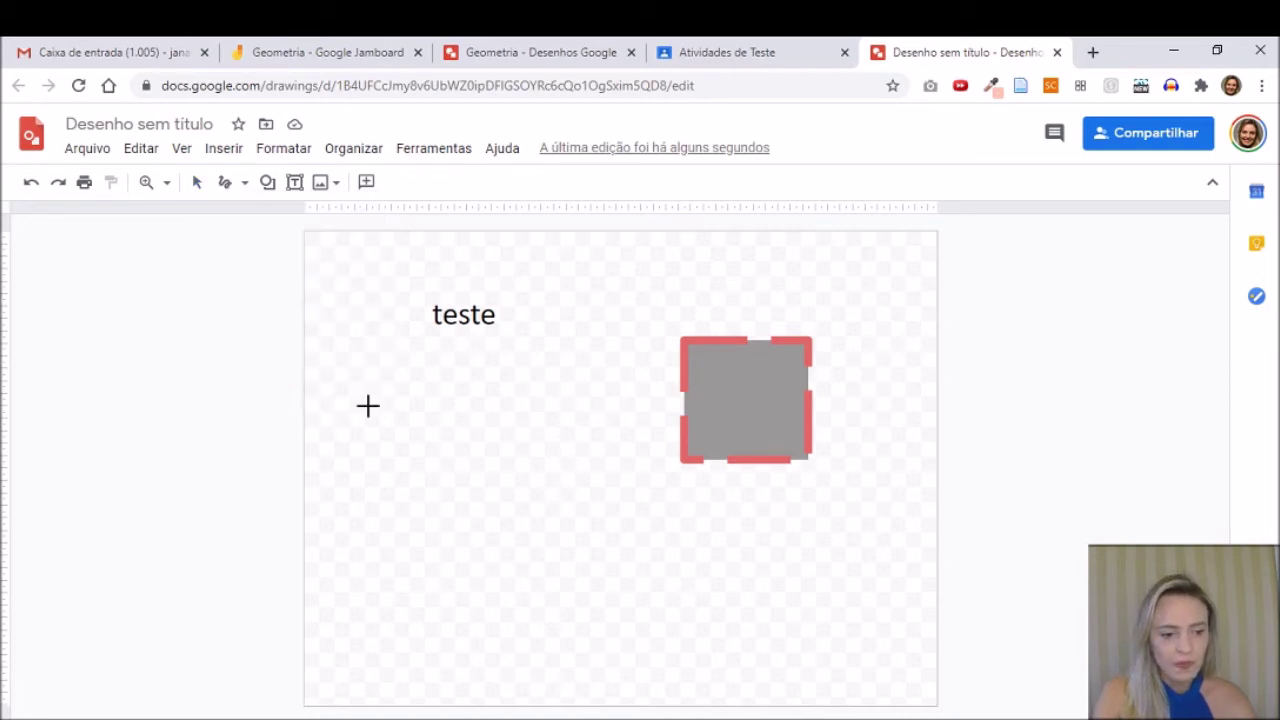
mouse_move(423, 496)
mouse_down()
mouse_move(362, 421)
mouse_move(391, 366)
mouse_up()
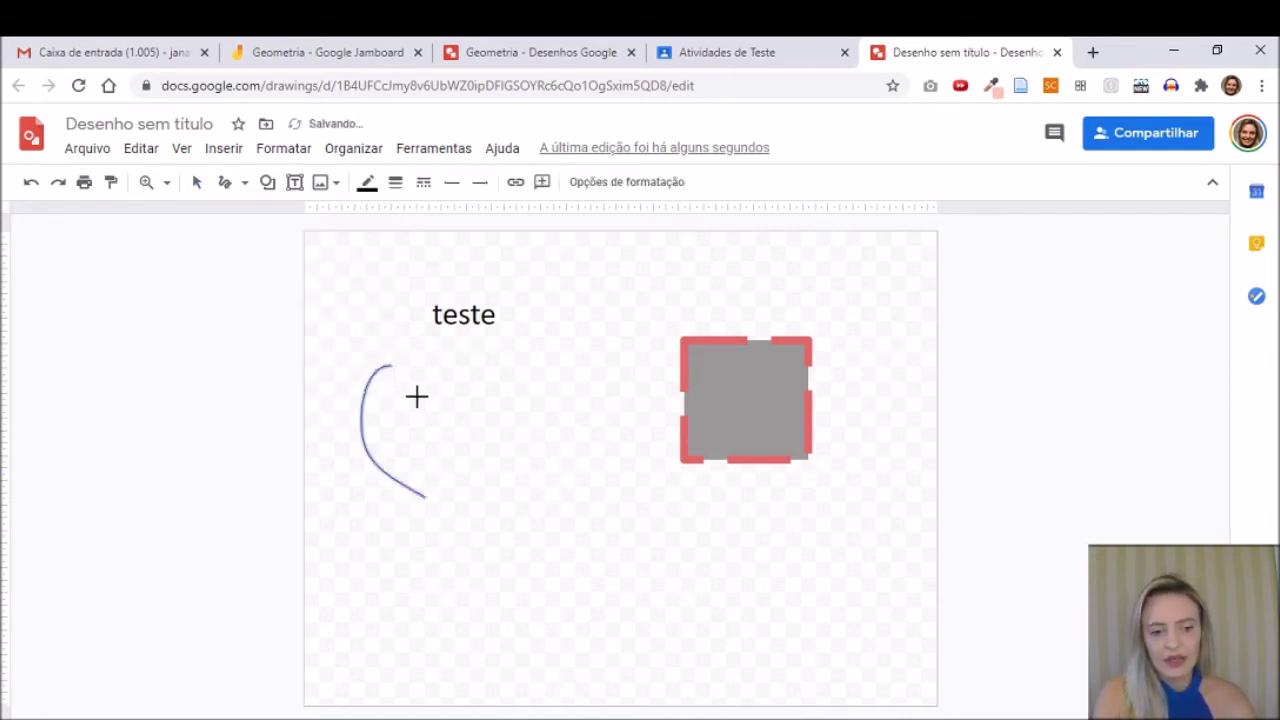
mouse_move(438, 496)
mouse_down()
mouse_move(518, 414)
mouse_move(479, 356)
mouse_move(428, 386)
mouse_move(418, 355)
mouse_move(373, 351)
mouse_move(371, 407)
mouse_up()
drag(437, 362, 438, 364)
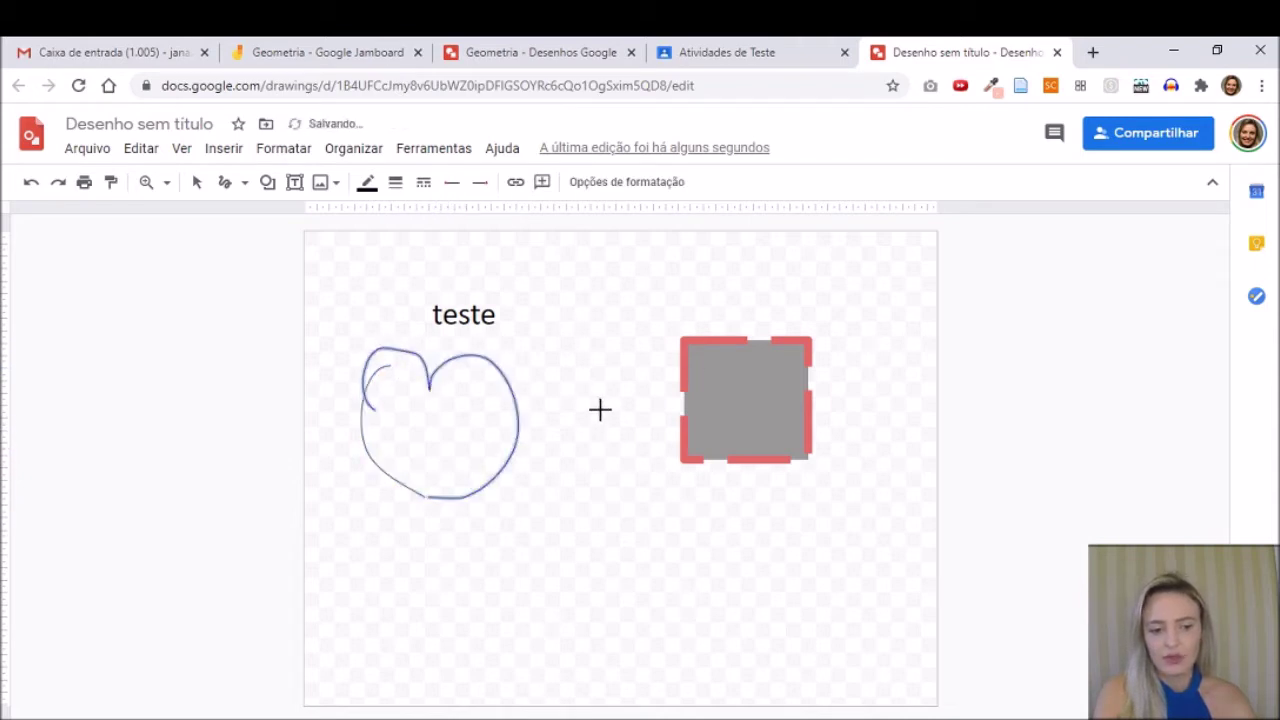
- Scribble a smaller heart near the bottom centre of the canvas and a sun with rays near the top
mouse_move(667, 596)
mouse_down()
mouse_move(609, 559)
mouse_move(567, 503)
mouse_move(631, 532)
mouse_move(665, 509)
mouse_move(690, 571)
mouse_move(668, 593)
mouse_up()
mouse_move(616, 329)
mouse_down()
mouse_move(589, 289)
mouse_move(650, 305)
mouse_move(686, 281)
mouse_move(660, 396)
mouse_move(587, 385)
mouse_up()
drag(558, 326, 526, 334)
drag(560, 282, 509, 240)
drag(582, 258, 581, 221)
drag(642, 264, 653, 242)
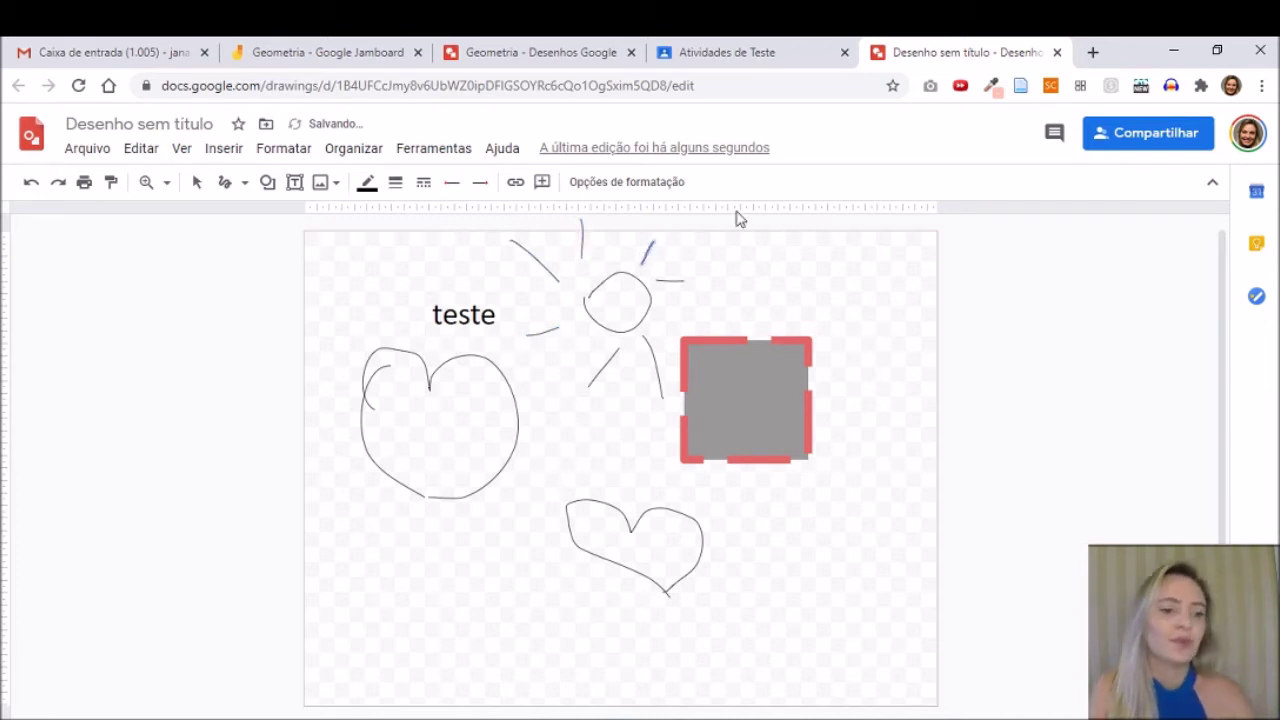
- Insert the circular portrait image from the computer and undo the stray scribble made over it
click(330, 182)
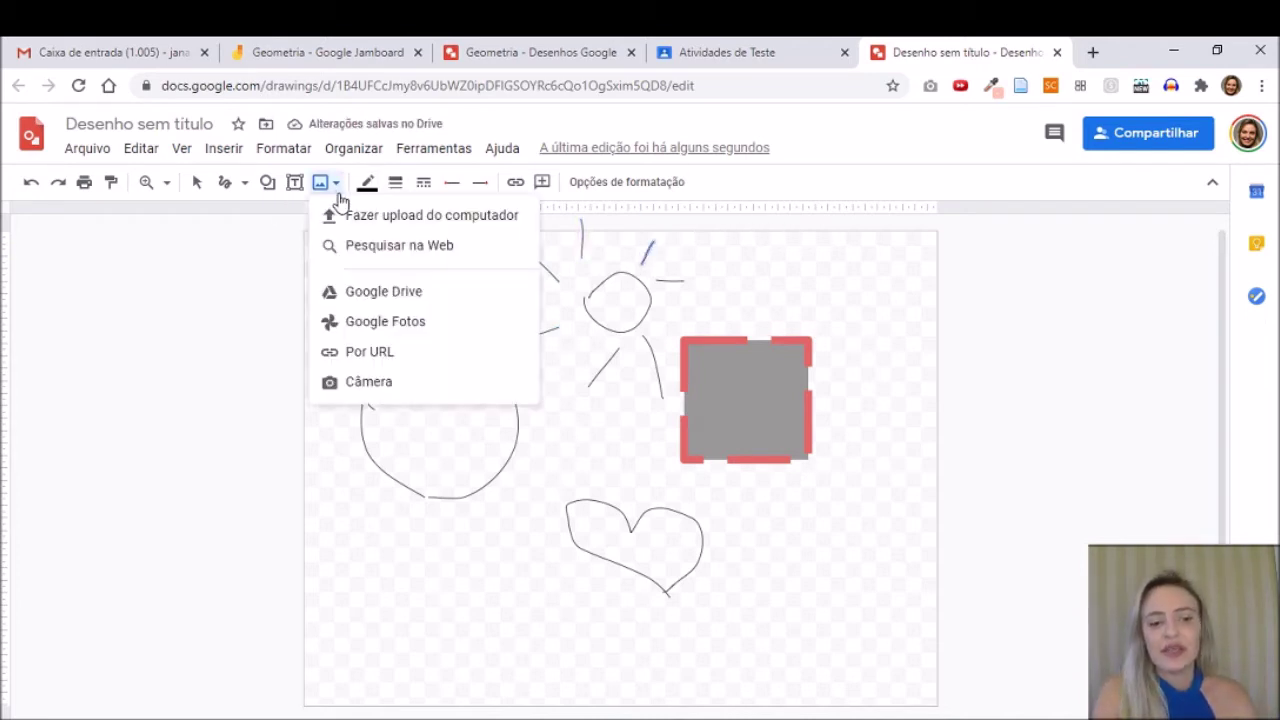
click(383, 218)
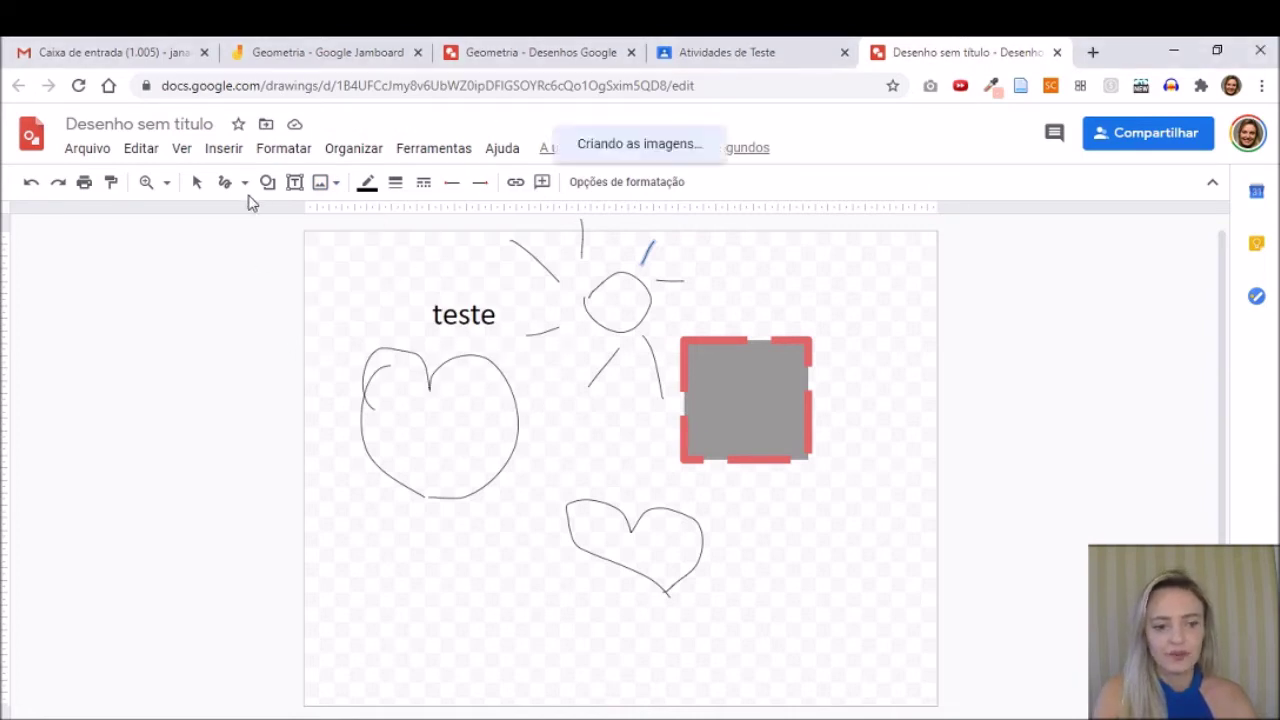
drag(812, 549, 818, 551)
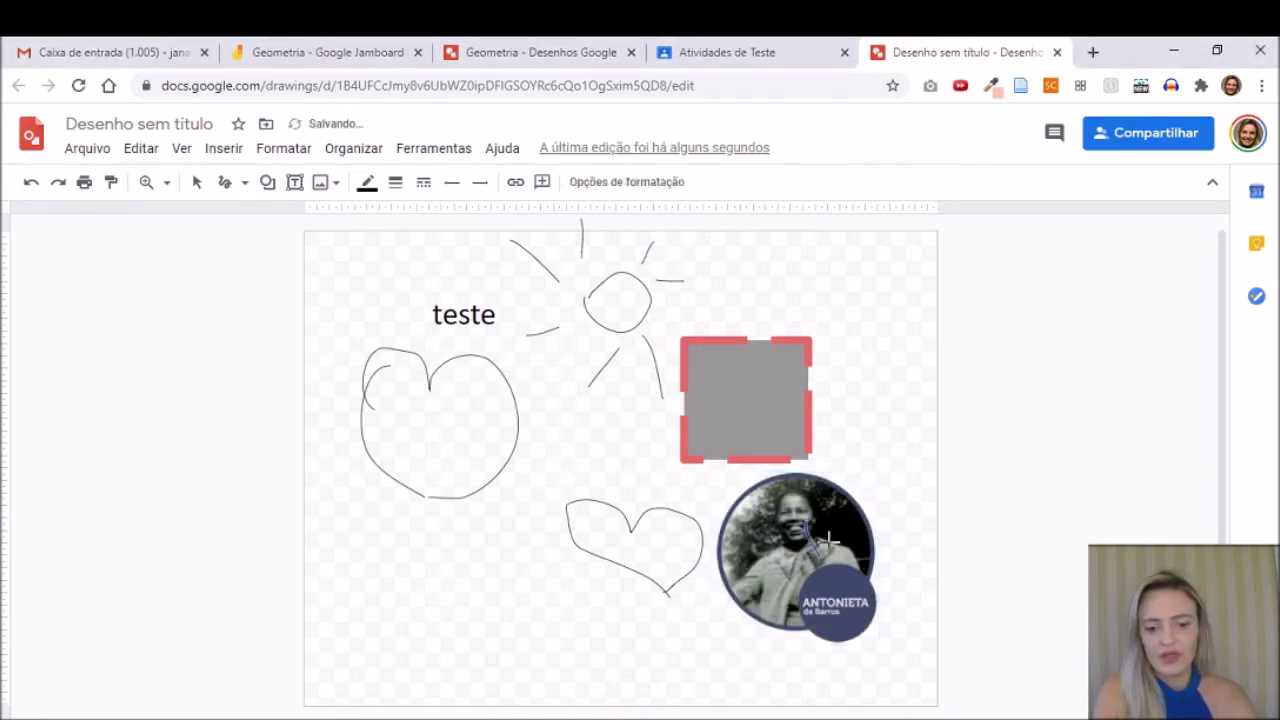
click(29, 184)
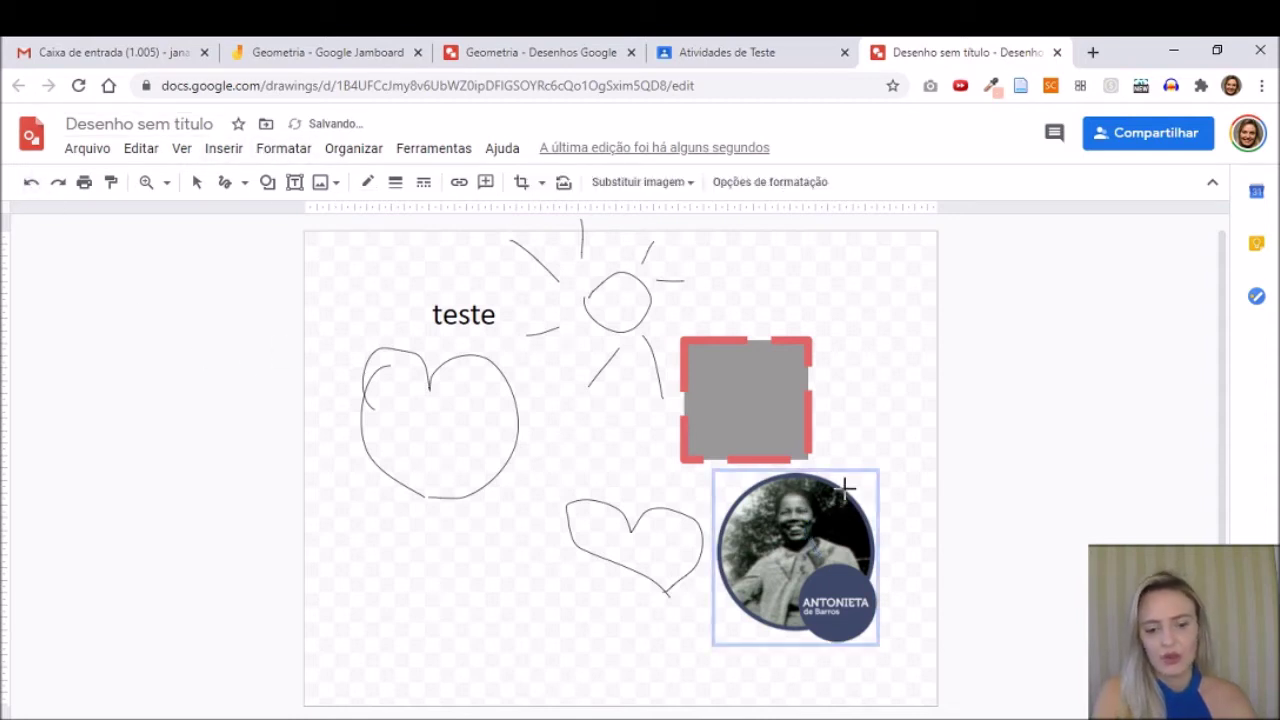
- Move the portrait image slightly towards the canvas's lower-right corner and deselect it
click(197, 182)
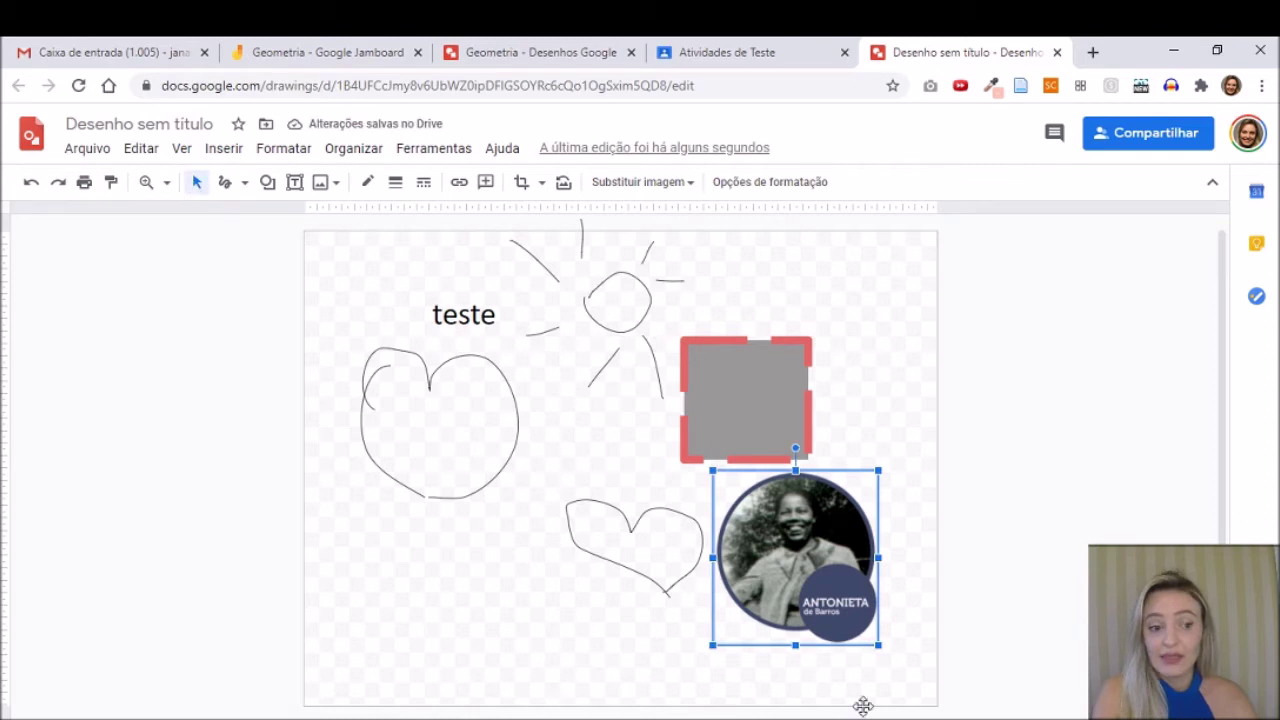
drag(799, 528, 841, 578)
click(869, 470)
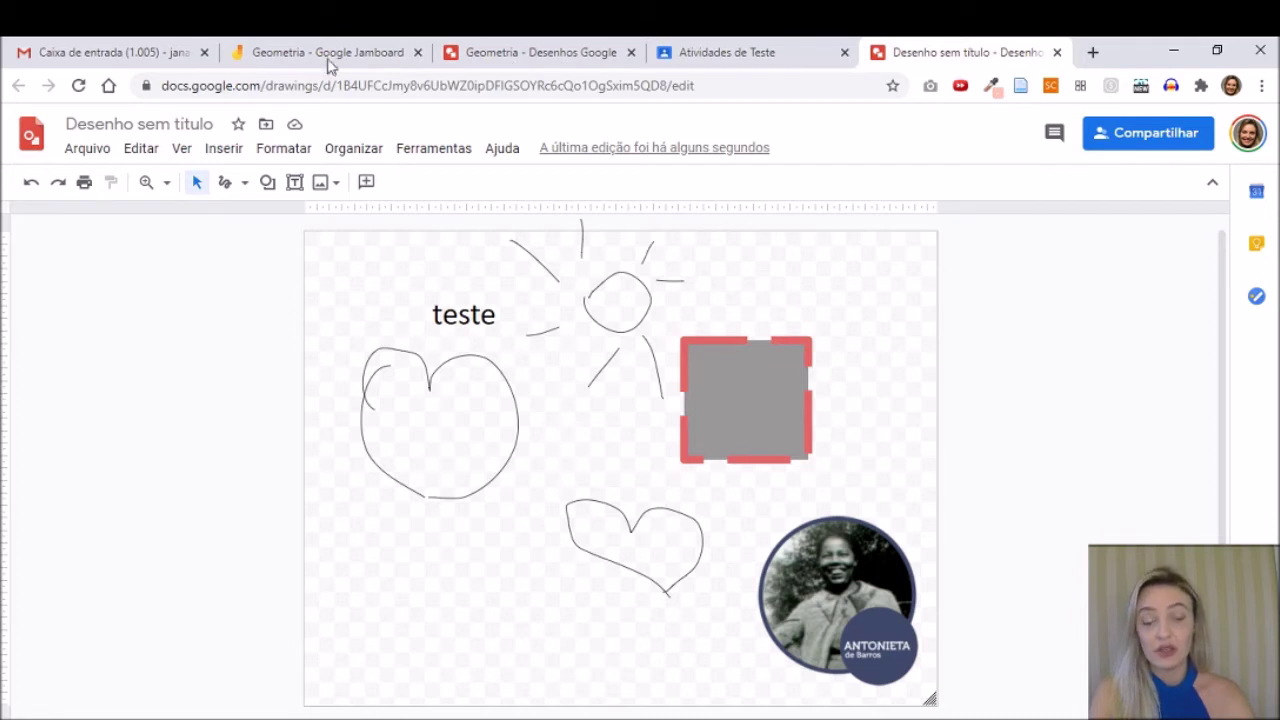
- Switch to Google Jamboard, reopen the "Geometria" jam from the recent jams, and go through its frames to the third one
click(287, 49)
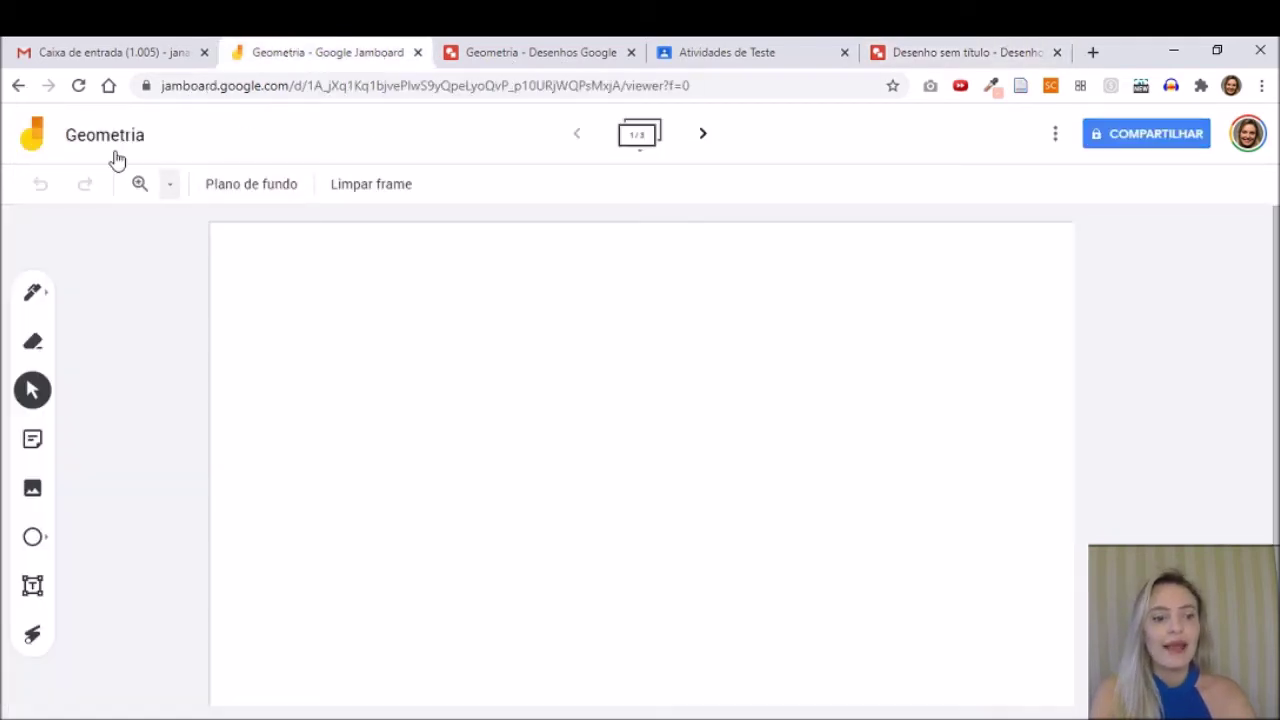
click(35, 143)
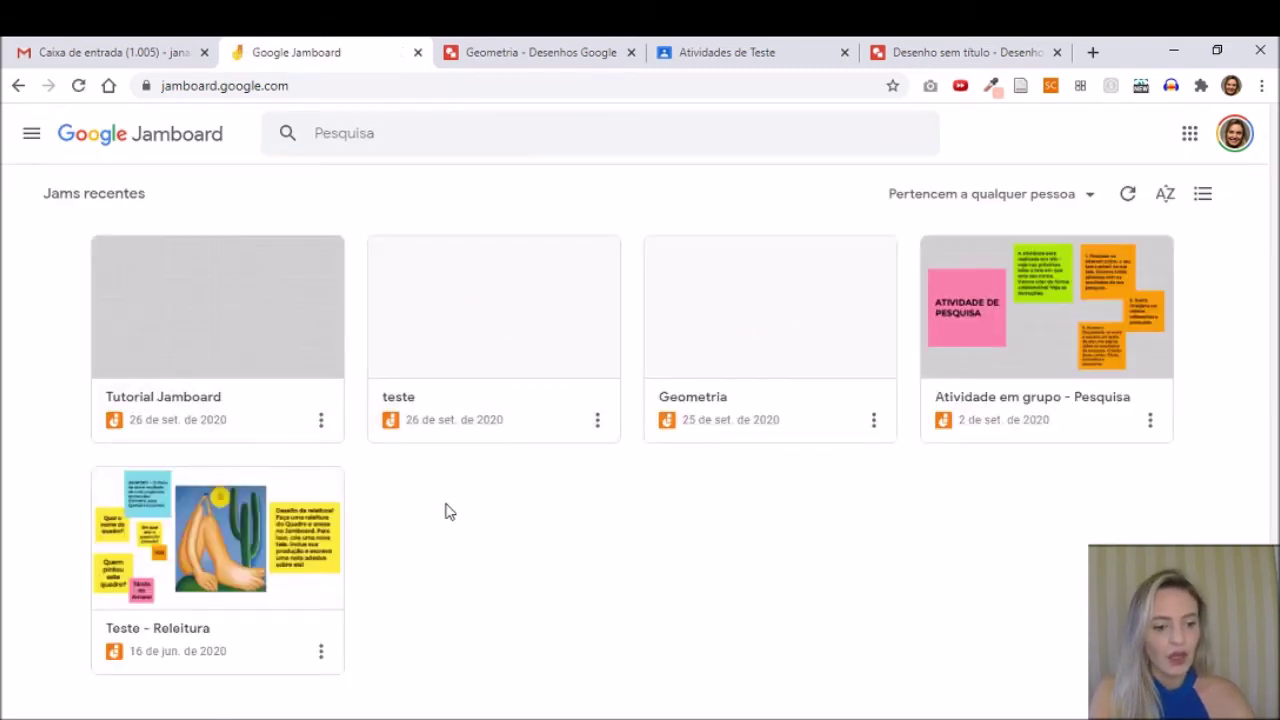
click(776, 302)
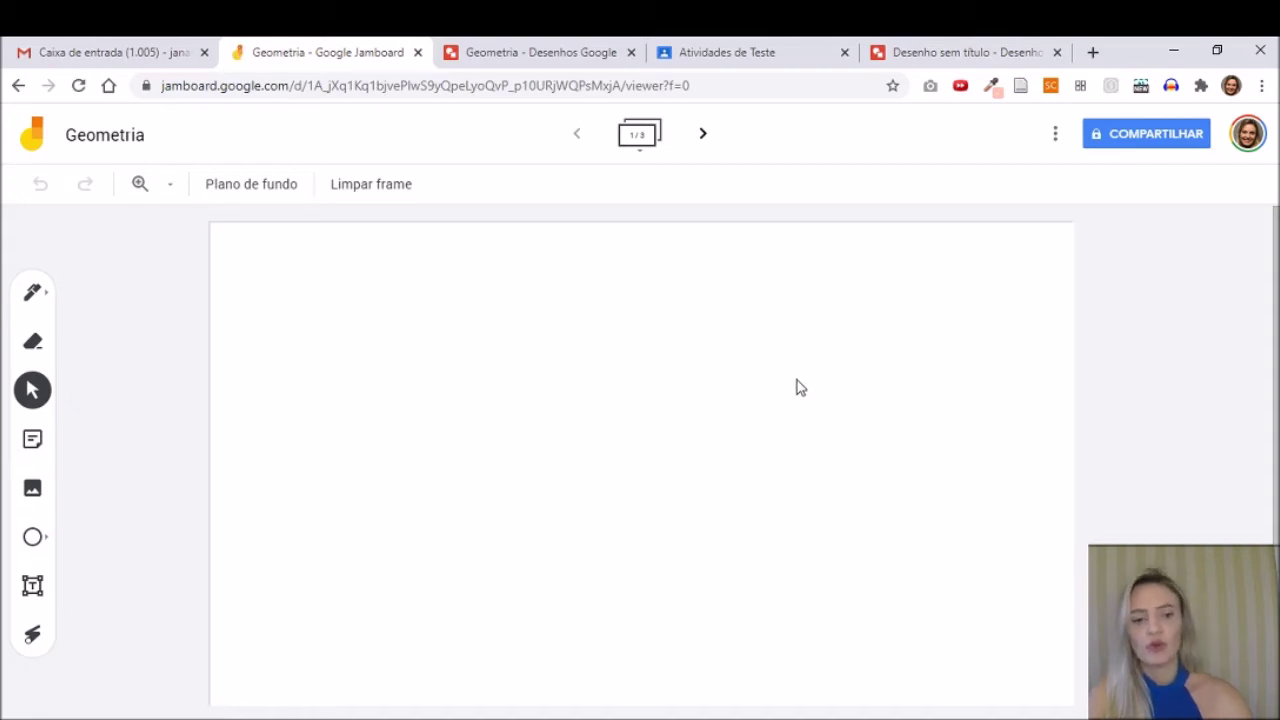
click(703, 136)
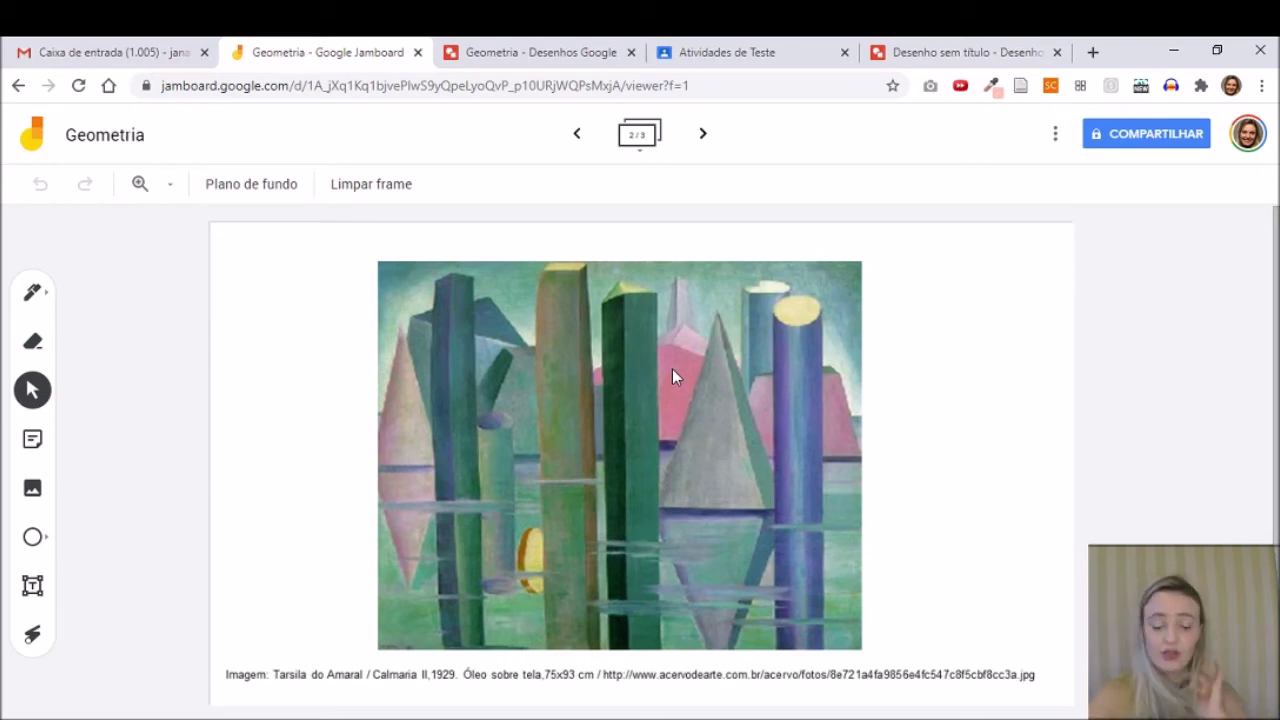
click(705, 135)
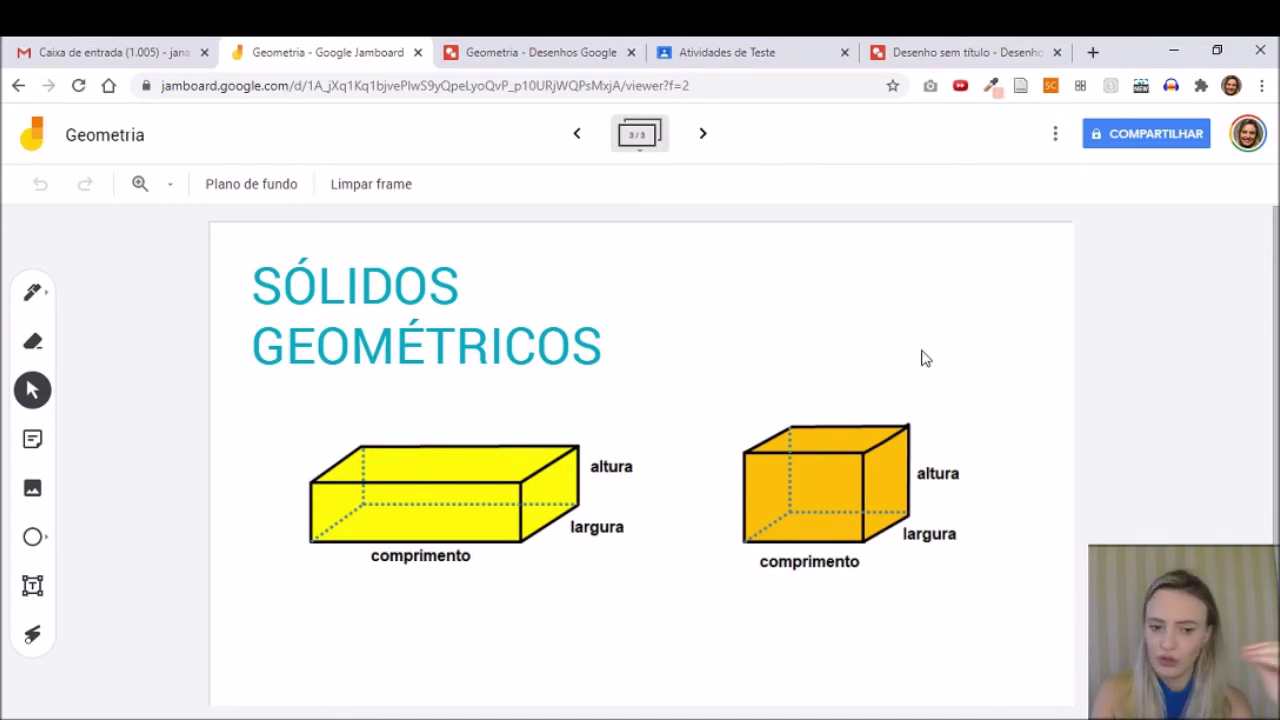
- Circle the "SÓLIDOS GEOMÉTRICOS" title on the third frame with the laser pointer
click(32, 634)
drag(290, 255, 266, 305)
mouse_move(437, 435)
mouse_down()
mouse_move(383, 249)
mouse_move(240, 314)
mouse_up()
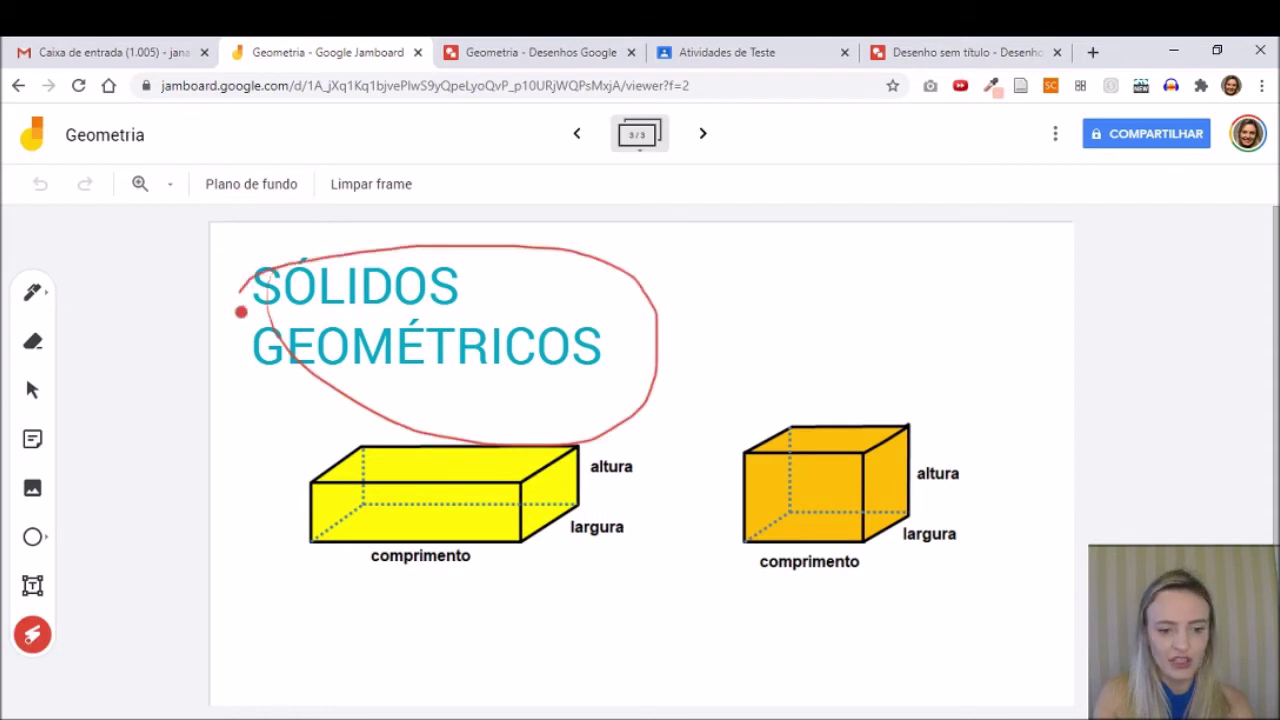
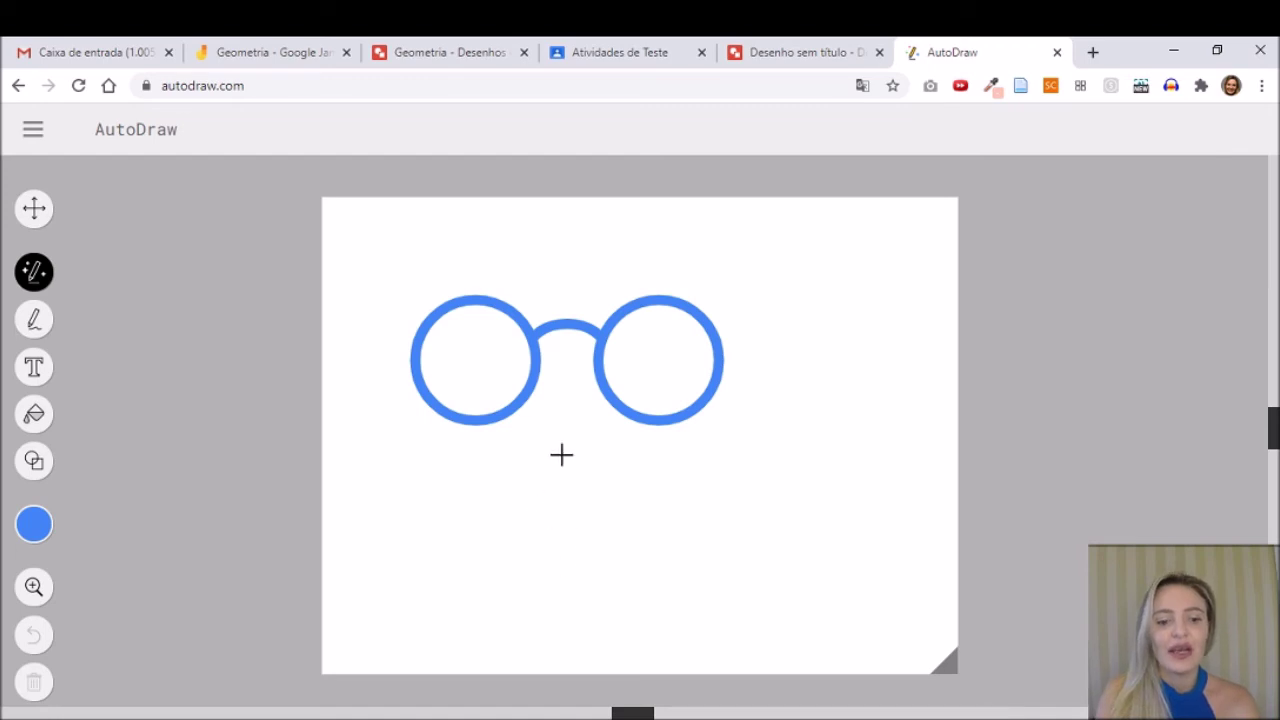
- Sketch a rough house below the glasses in AutoDraw and replace it with the suggested thatched hut drawing
mouse_move(562, 523)
mouse_down()
mouse_move(614, 445)
mouse_move(677, 524)
mouse_move(550, 524)
mouse_up()
mouse_move(614, 449)
mouse_down()
mouse_move(767, 464)
mouse_move(668, 527)
mouse_up()
mouse_move(600, 603)
mouse_down()
mouse_move(709, 606)
mouse_move(688, 515)
mouse_up()
mouse_move(769, 527)
mouse_down()
mouse_move(768, 618)
mouse_move(703, 609)
mouse_up()
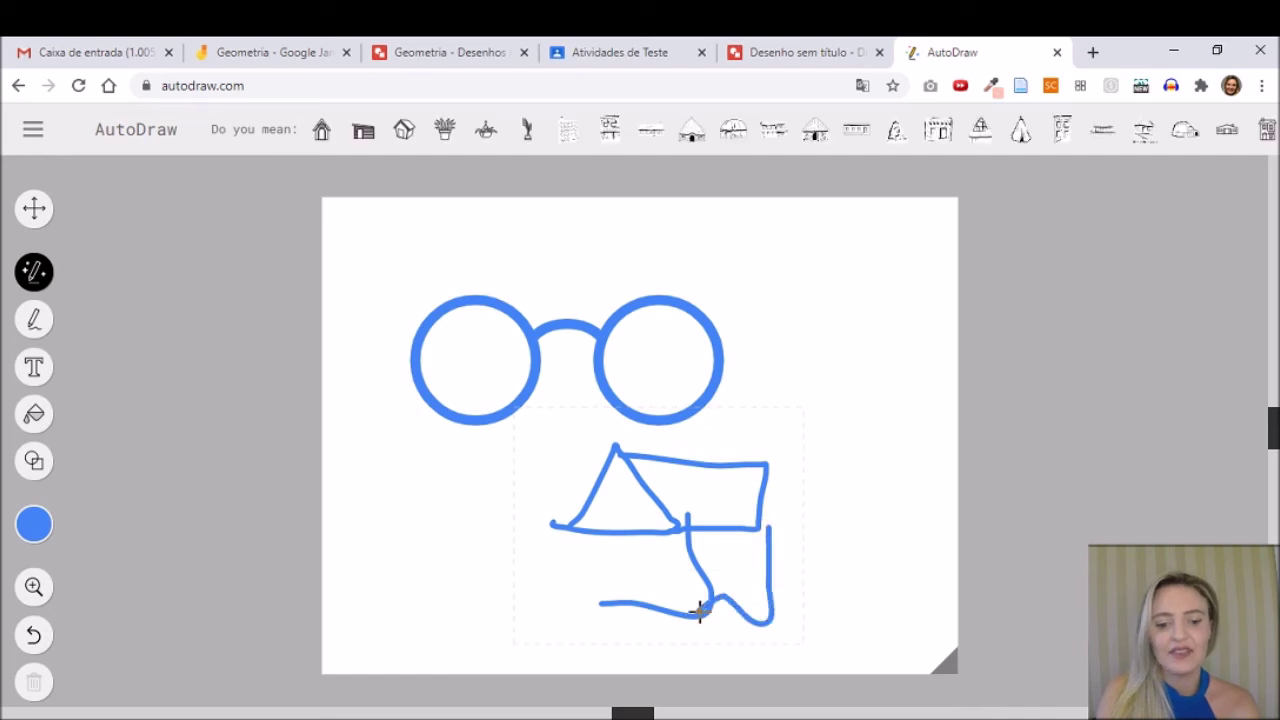
click(826, 135)
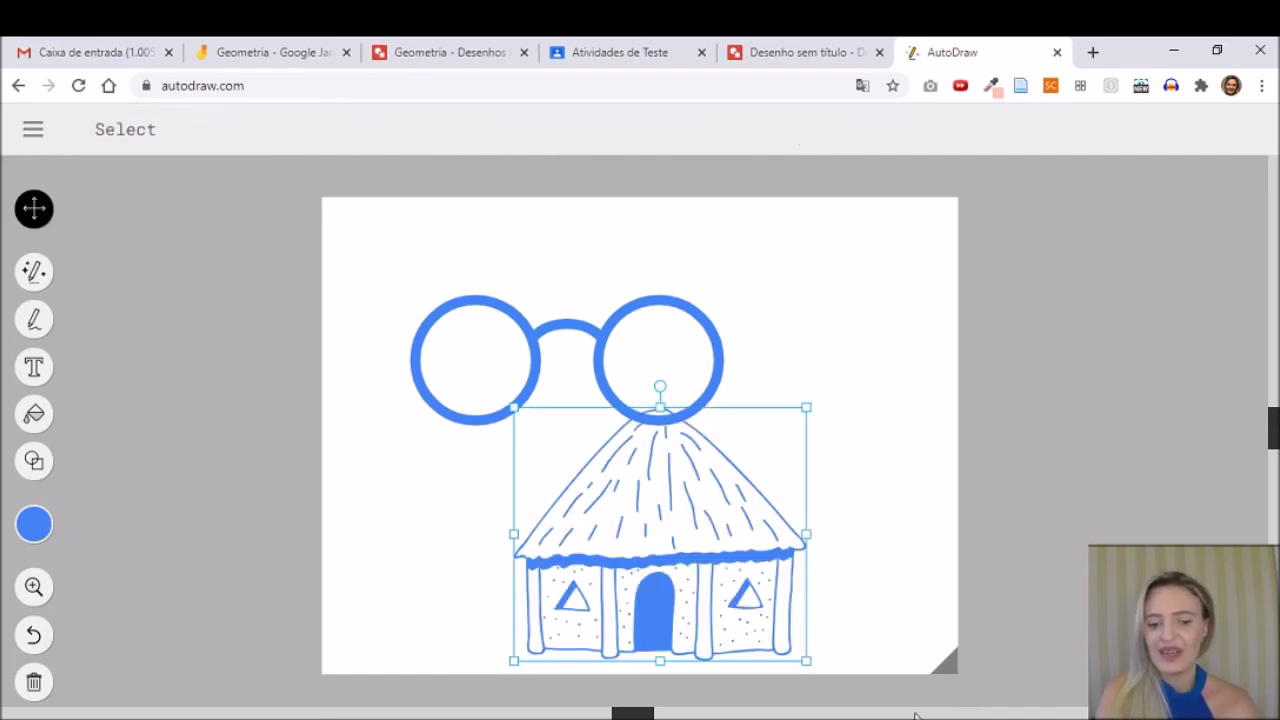
- Enlarge the hut slightly and move it up and to the right on the canvas
drag(751, 438, 912, 234)
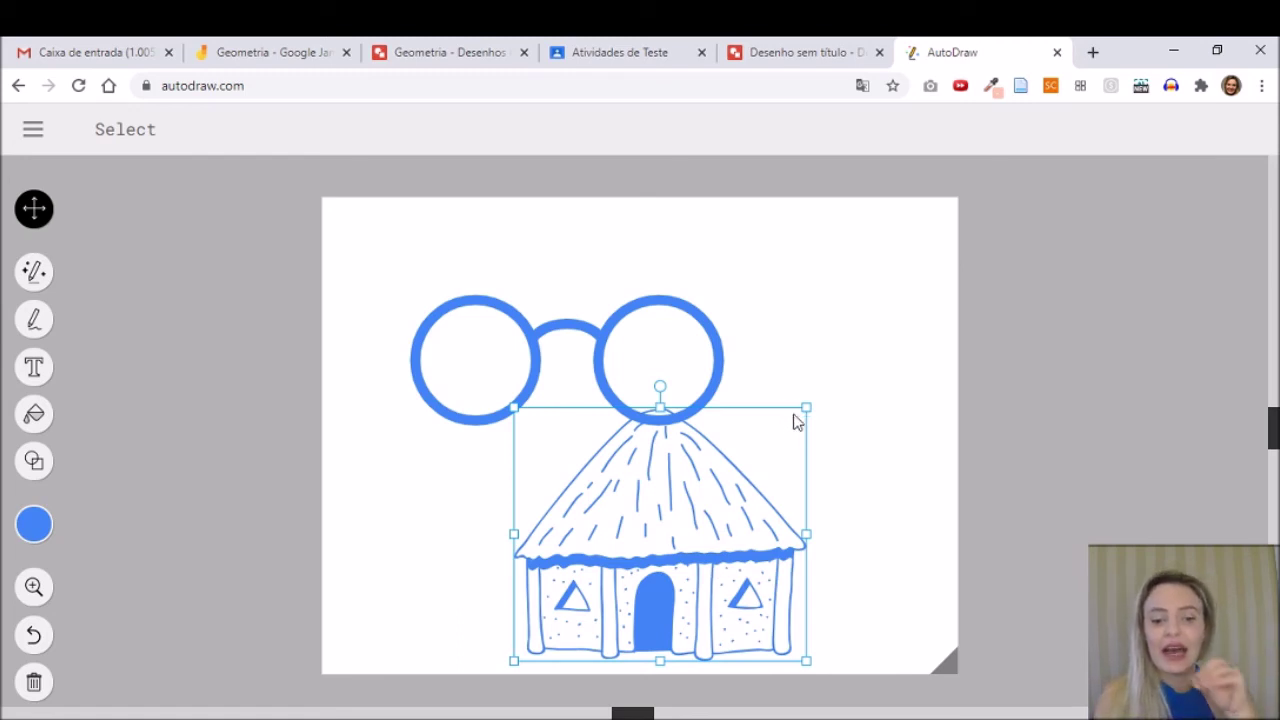
drag(809, 413, 829, 386)
drag(705, 499, 790, 424)
- Delete the round glasses and sketch a new pair freehand with the Draw tool in the canvas's upper-left area
click(431, 353)
key(Delete)
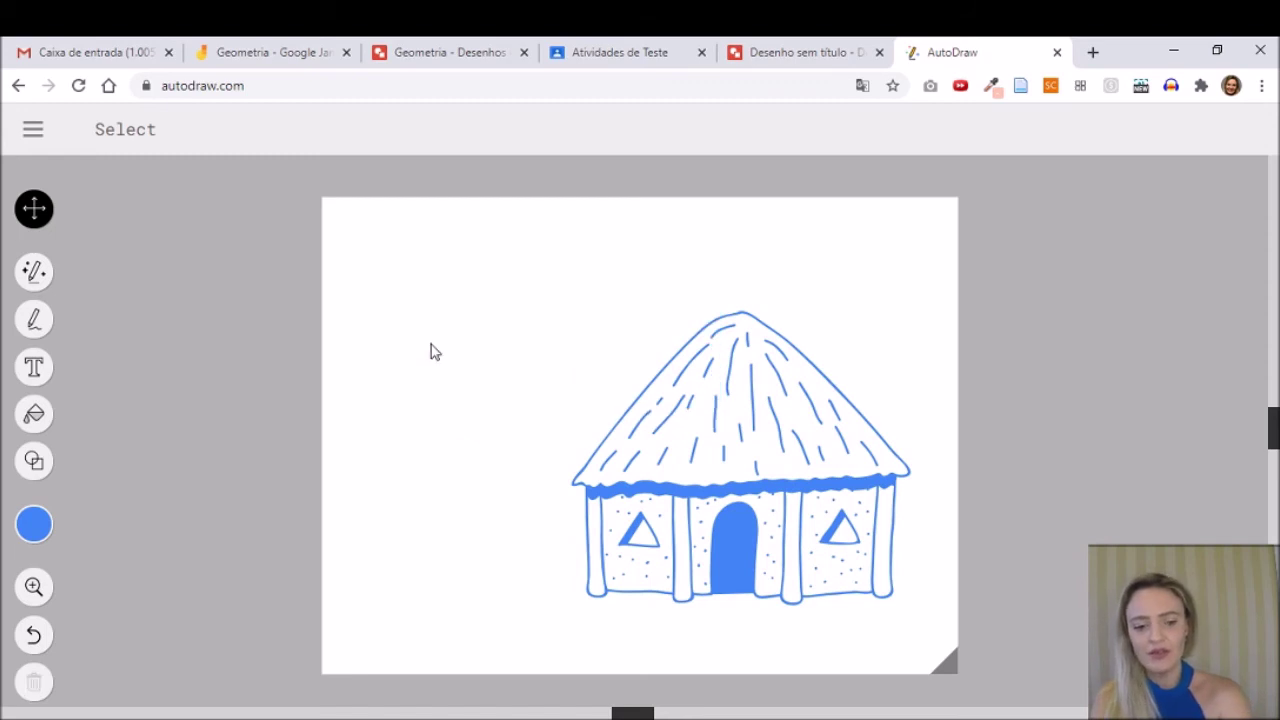
mouse_move(379, 289)
mouse_down()
mouse_move(454, 318)
mouse_move(389, 311)
mouse_up()
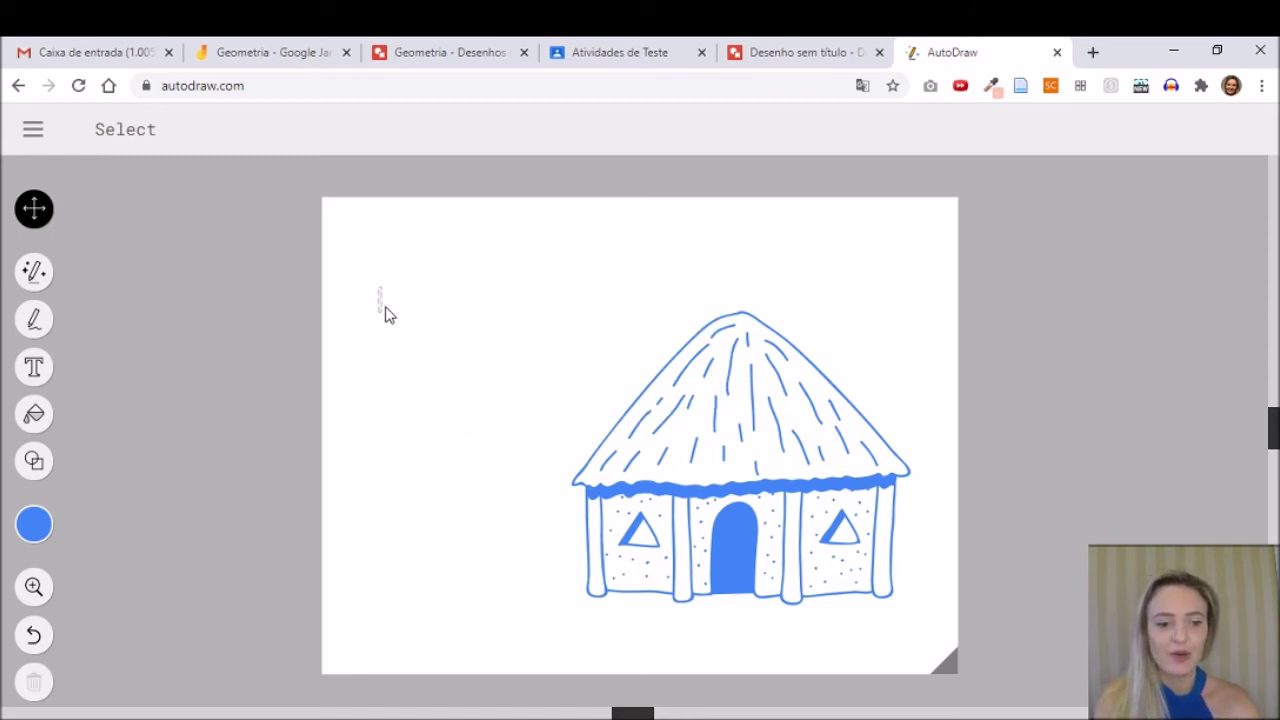
click(36, 321)
mouse_move(369, 265)
mouse_down()
mouse_move(434, 292)
mouse_move(355, 290)
mouse_up()
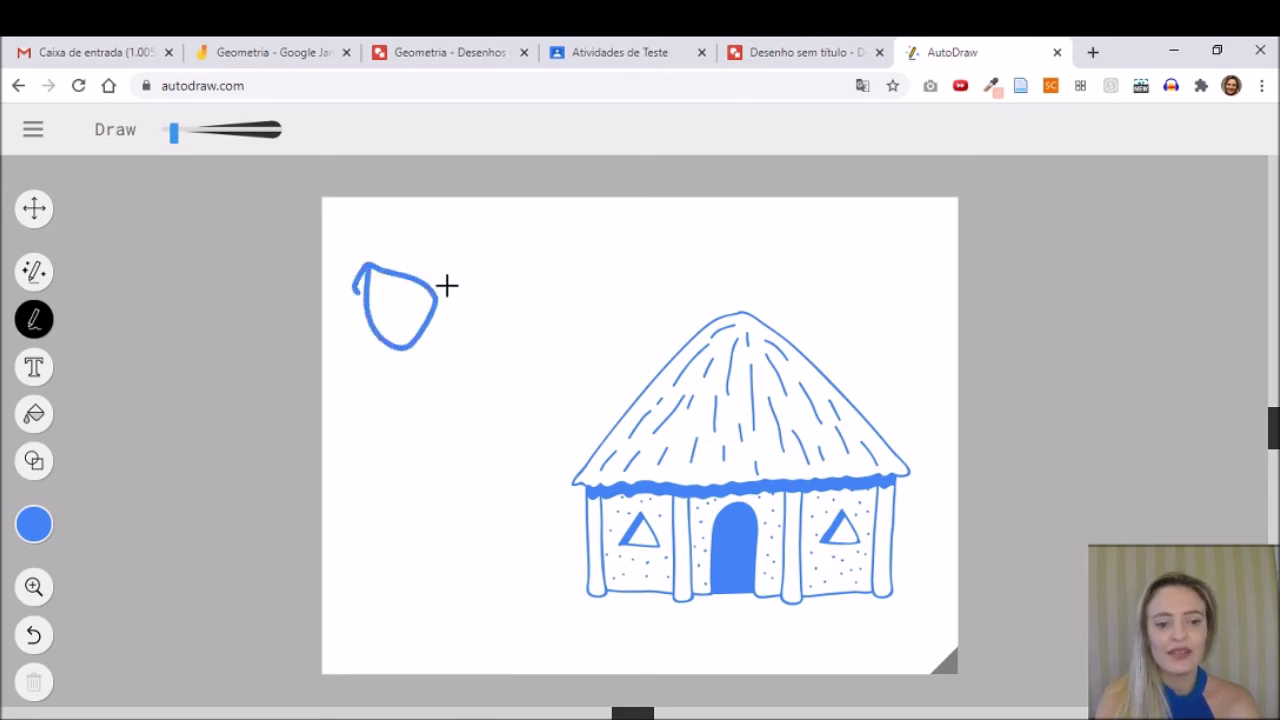
mouse_move(466, 300)
mouse_down()
mouse_move(546, 344)
mouse_move(501, 288)
mouse_move(464, 286)
mouse_move(489, 305)
mouse_move(502, 259)
mouse_move(571, 263)
mouse_up()
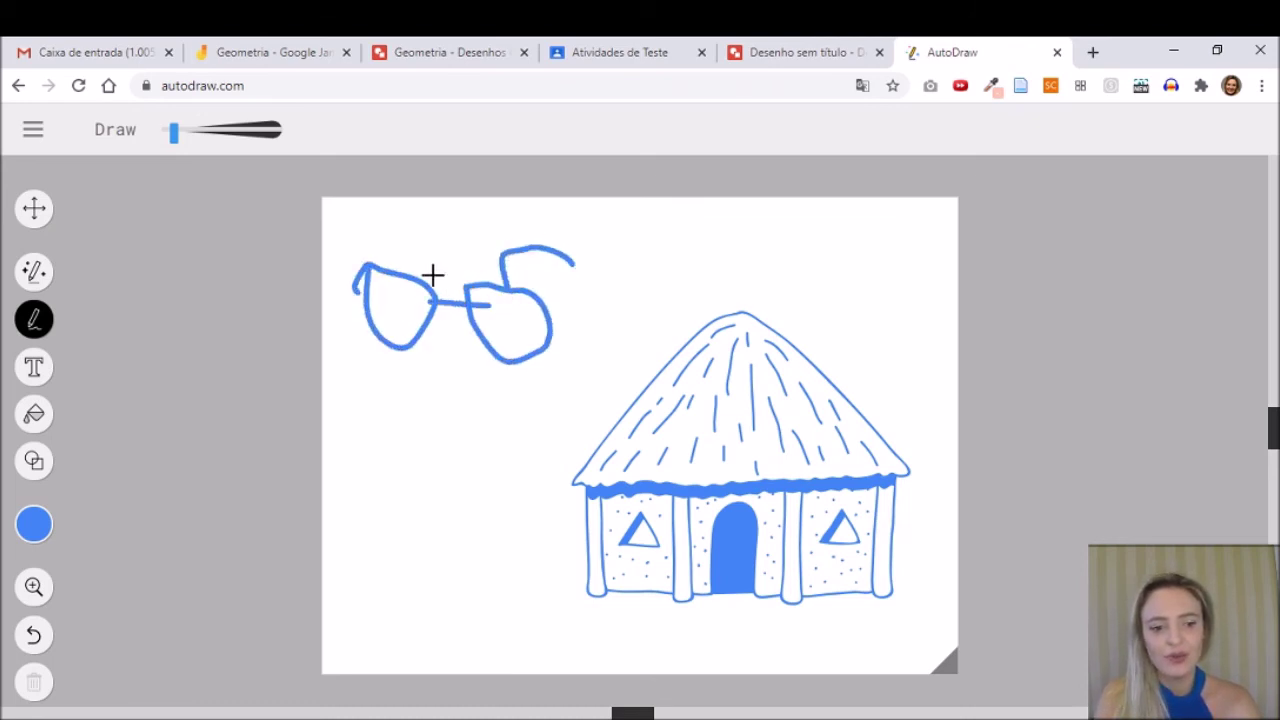
mouse_move(366, 268)
mouse_down()
mouse_move(375, 226)
mouse_move(320, 240)
mouse_up()
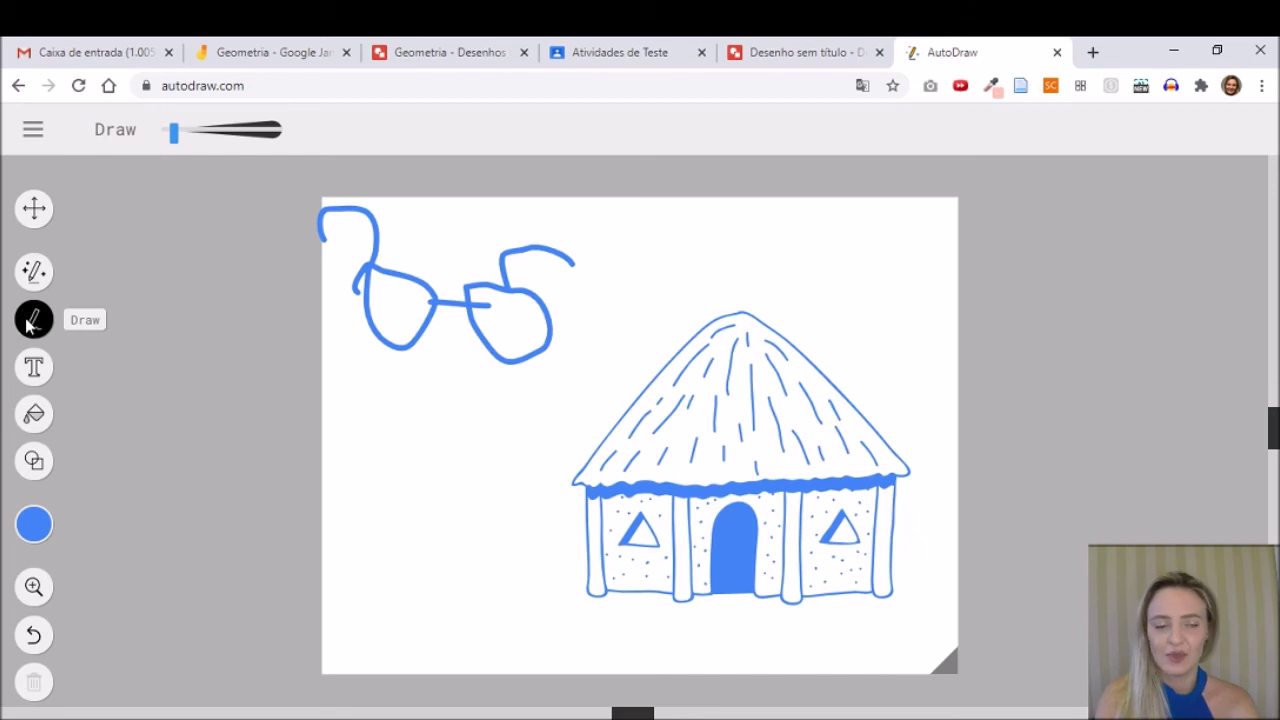
- Sketch glasses above the hut with the AutoDraw tool and replace the sketch with the suggested aviator-style glasses
click(33, 275)
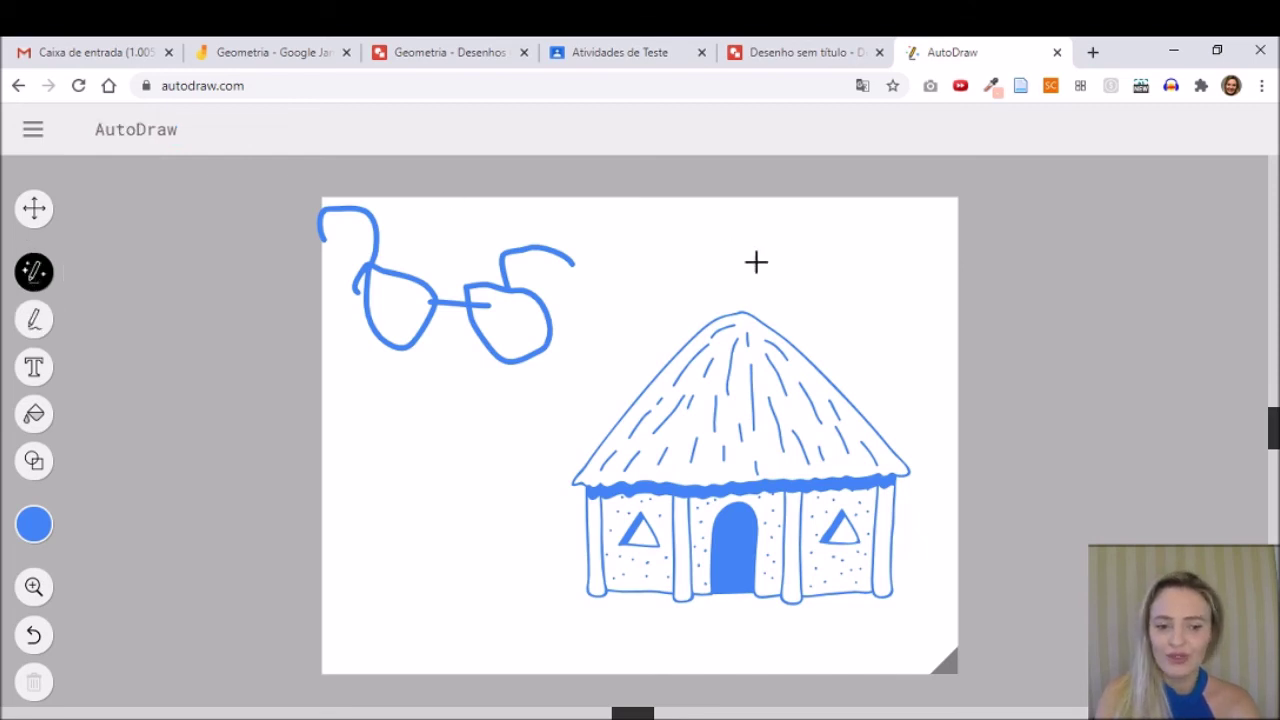
mouse_move(749, 254)
mouse_down()
mouse_move(783, 253)
mouse_move(751, 258)
mouse_move(885, 271)
mouse_move(847, 256)
mouse_move(843, 266)
mouse_move(910, 216)
mouse_up()
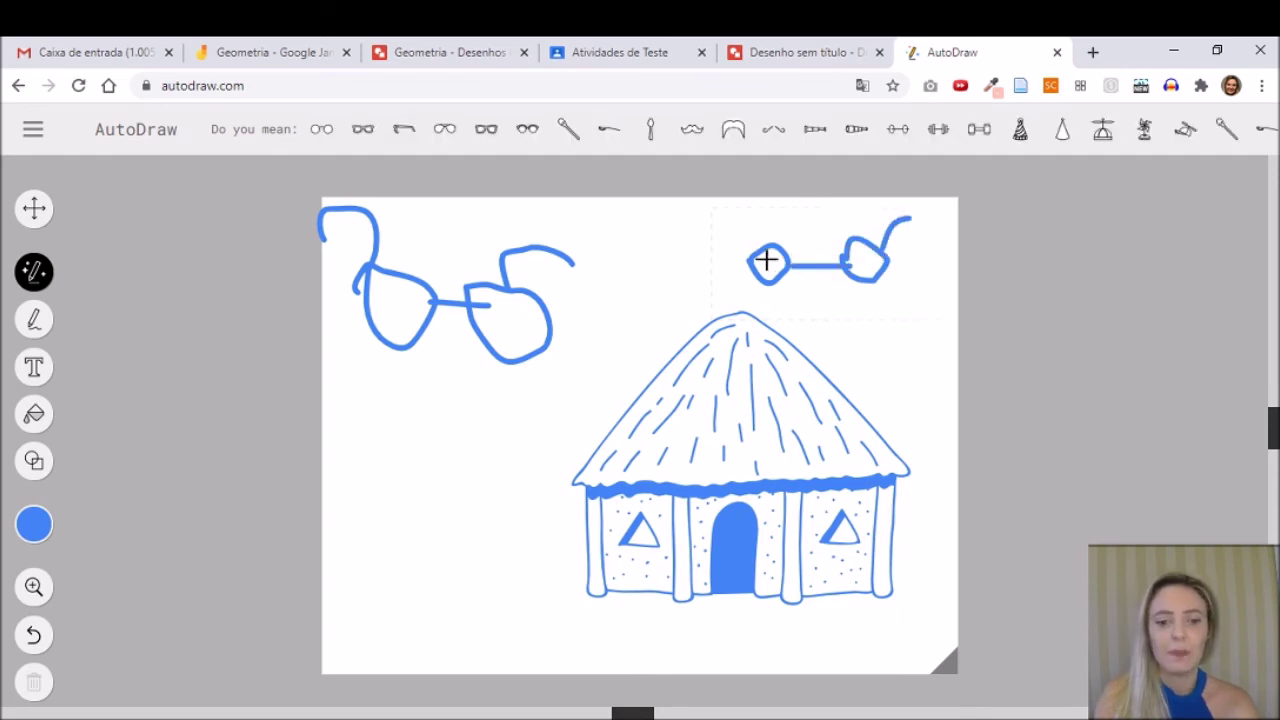
drag(762, 246, 712, 231)
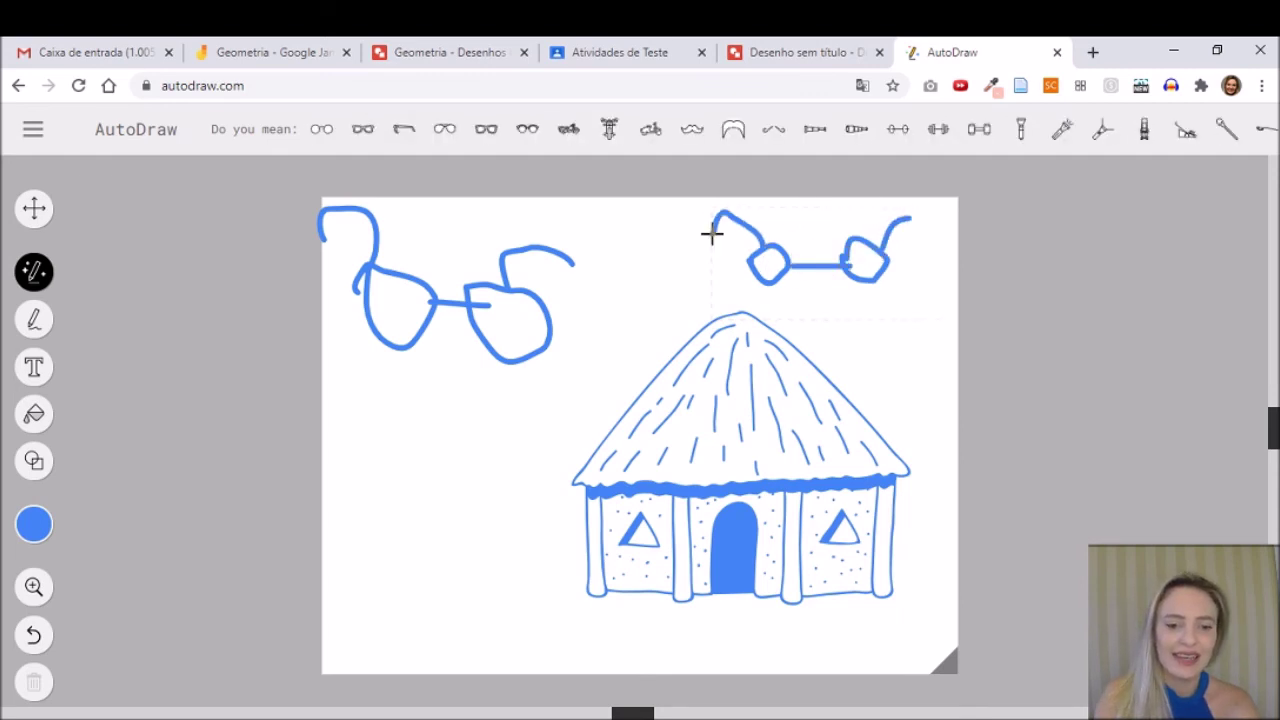
click(450, 131)
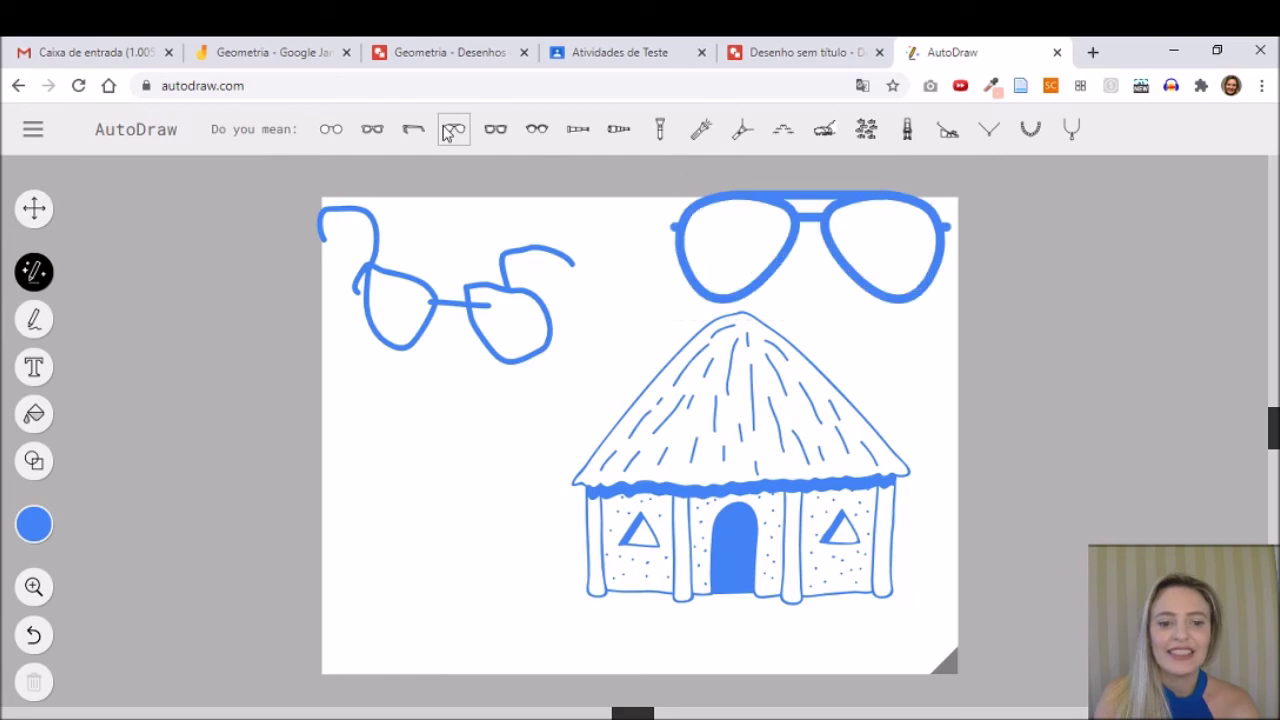
- Set the drawing colour to yellow and sketch a house freehand with the Draw tool to the left of the hut
click(36, 324)
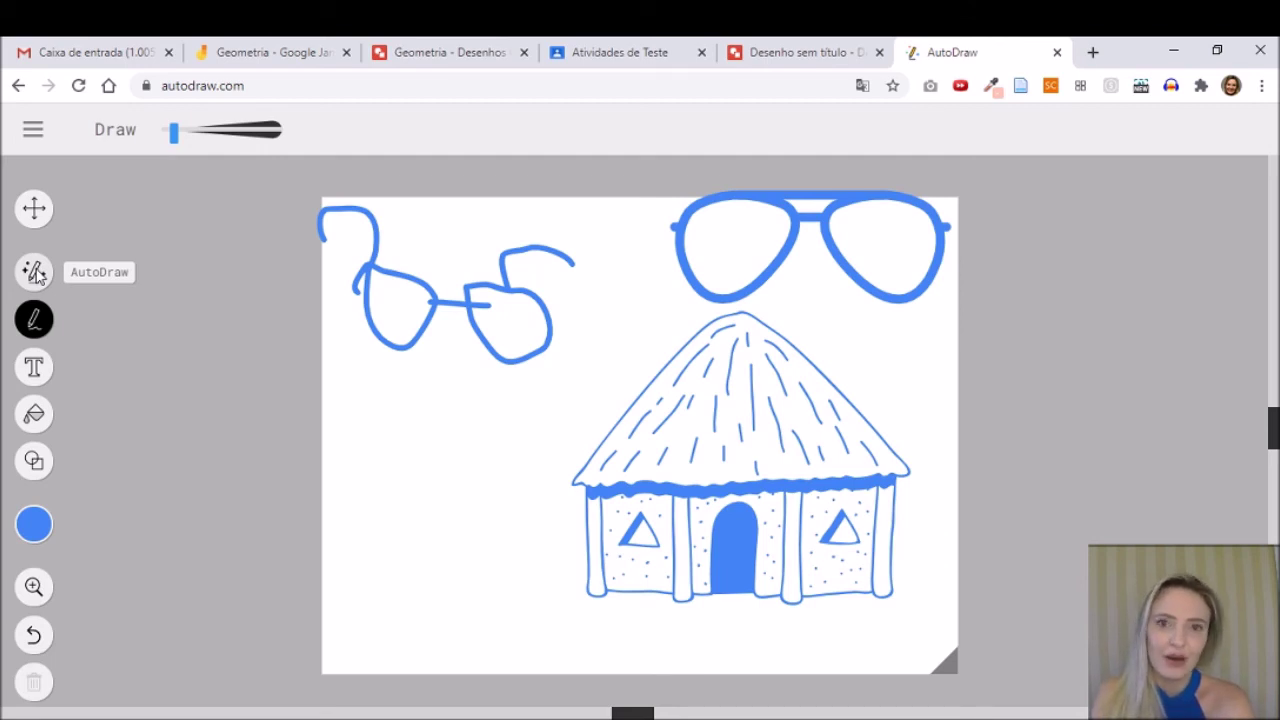
click(30, 524)
click(148, 527)
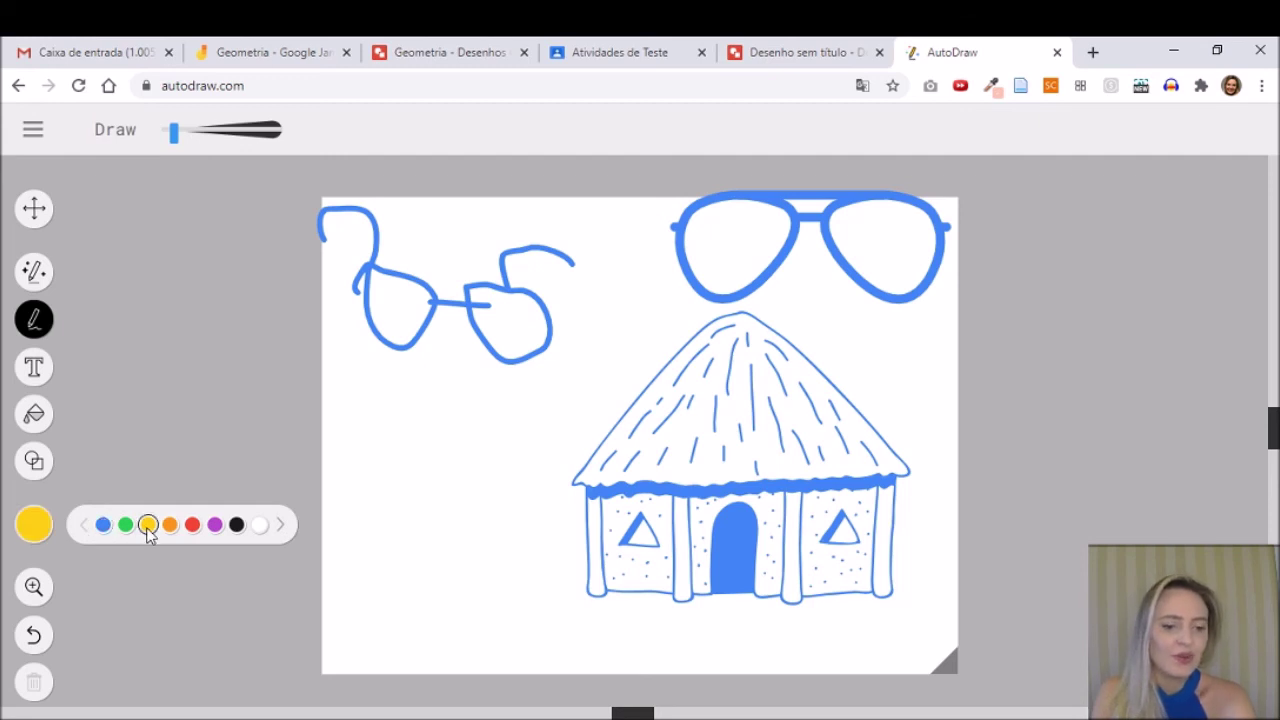
mouse_move(391, 446)
mouse_down()
mouse_move(472, 450)
mouse_move(391, 450)
mouse_move(444, 413)
mouse_move(476, 447)
mouse_move(396, 435)
mouse_move(414, 516)
mouse_move(495, 491)
mouse_move(488, 448)
mouse_move(458, 414)
mouse_move(564, 439)
mouse_move(480, 448)
mouse_move(562, 448)
mouse_move(553, 538)
mouse_move(490, 520)
mouse_up()
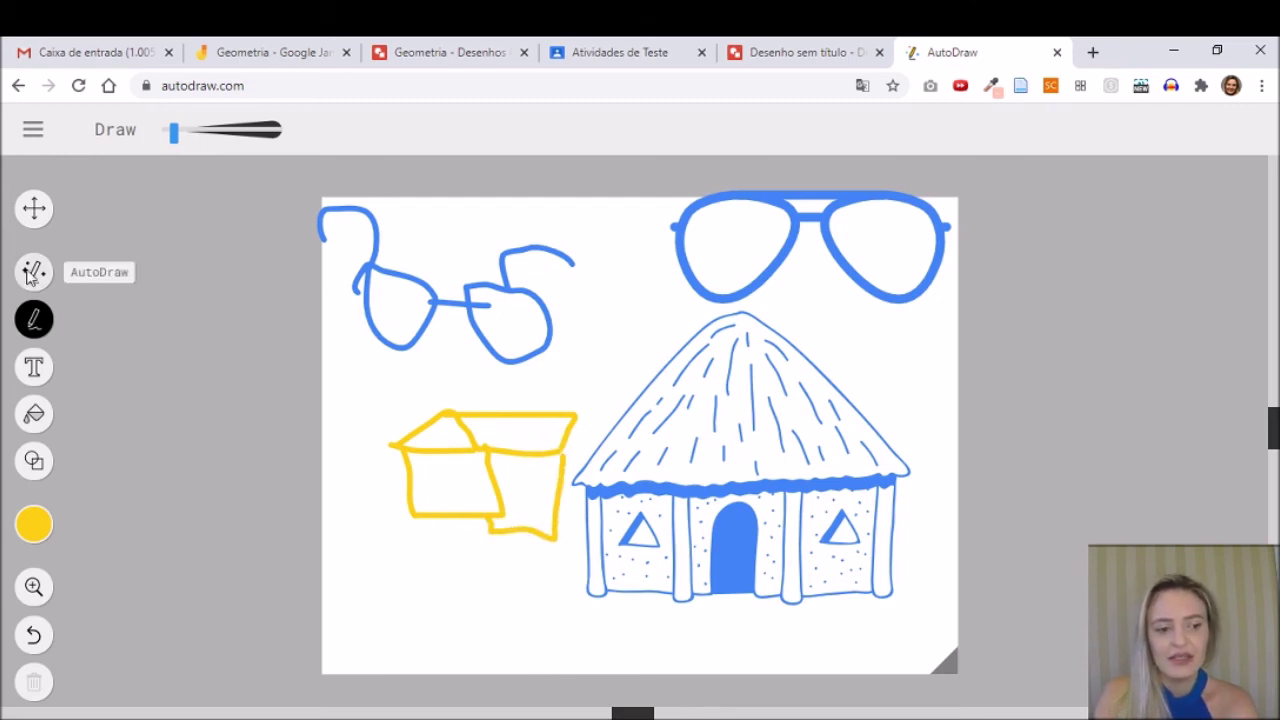
- Sketch a small house below the yellow one with the AutoDraw tool and replace the sketch with the suggested open envelope with a heart letter
click(33, 272)
mouse_move(363, 591)
mouse_down()
mouse_move(375, 558)
mouse_move(406, 587)
mouse_move(346, 586)
mouse_move(391, 549)
mouse_move(452, 552)
mouse_move(448, 594)
mouse_move(396, 596)
mouse_up()
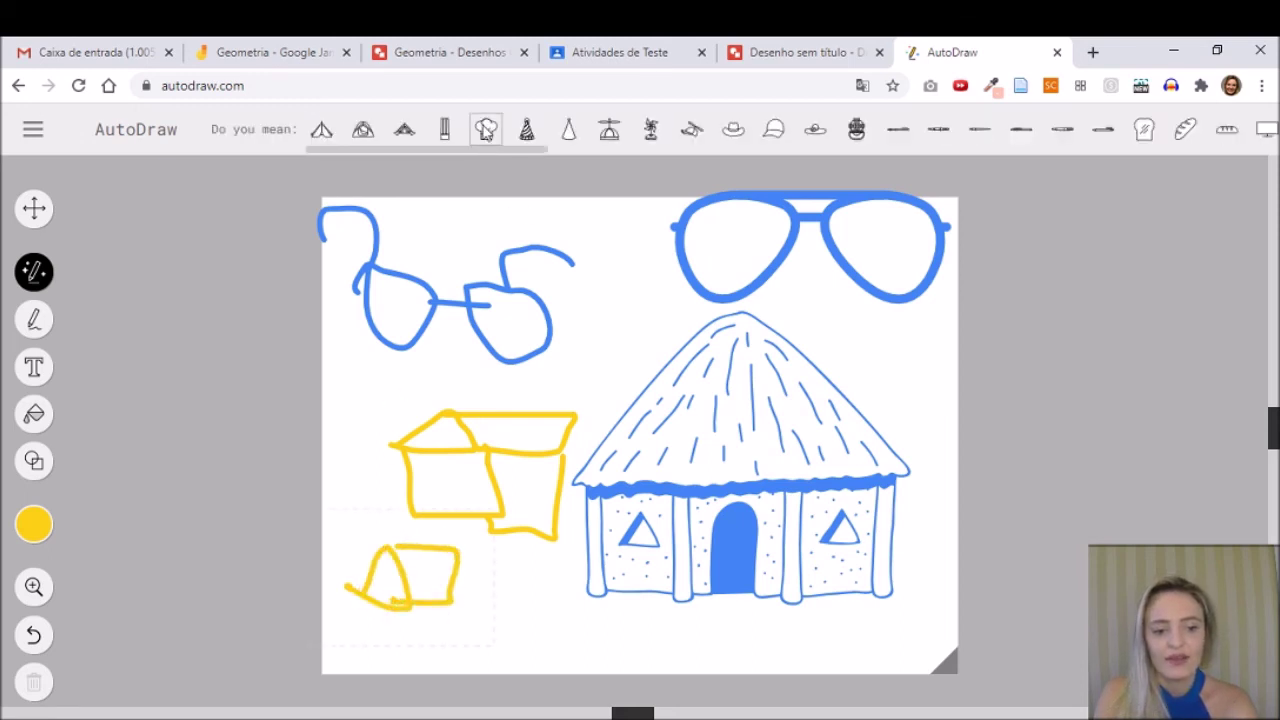
click(480, 131)
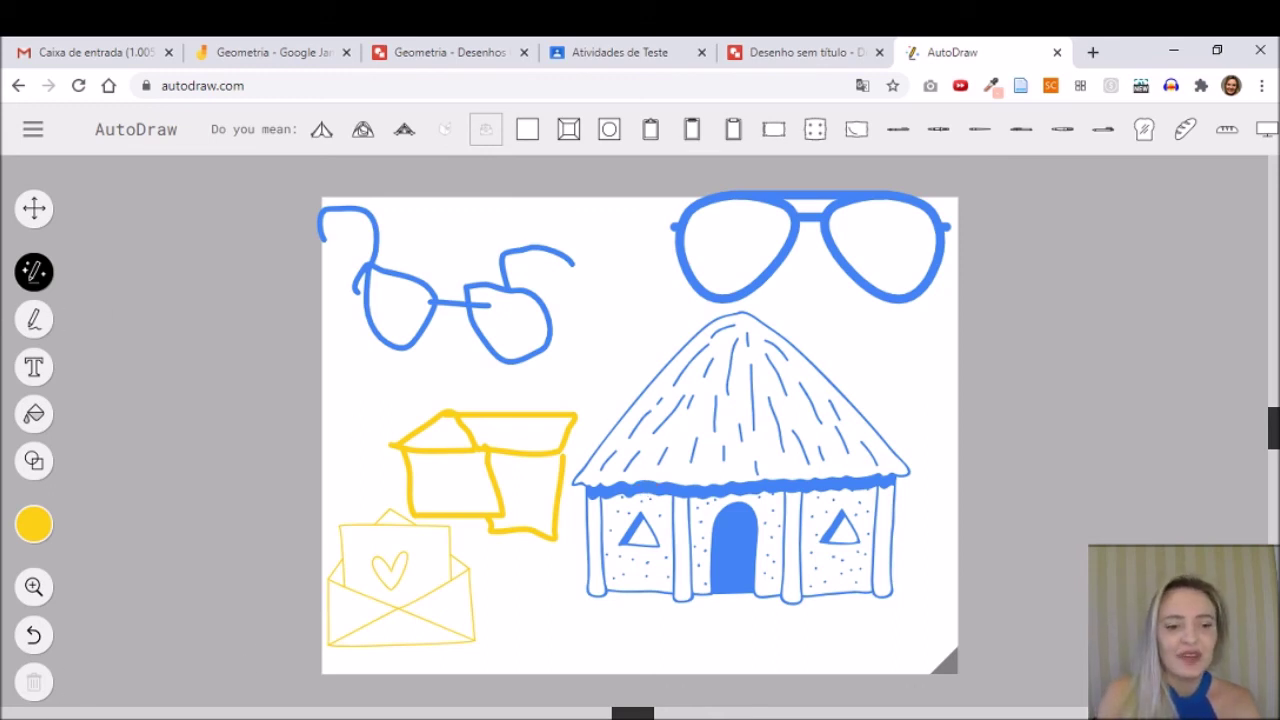
- Start over with a blank square canvas and download it as a PNG image
click(33, 130)
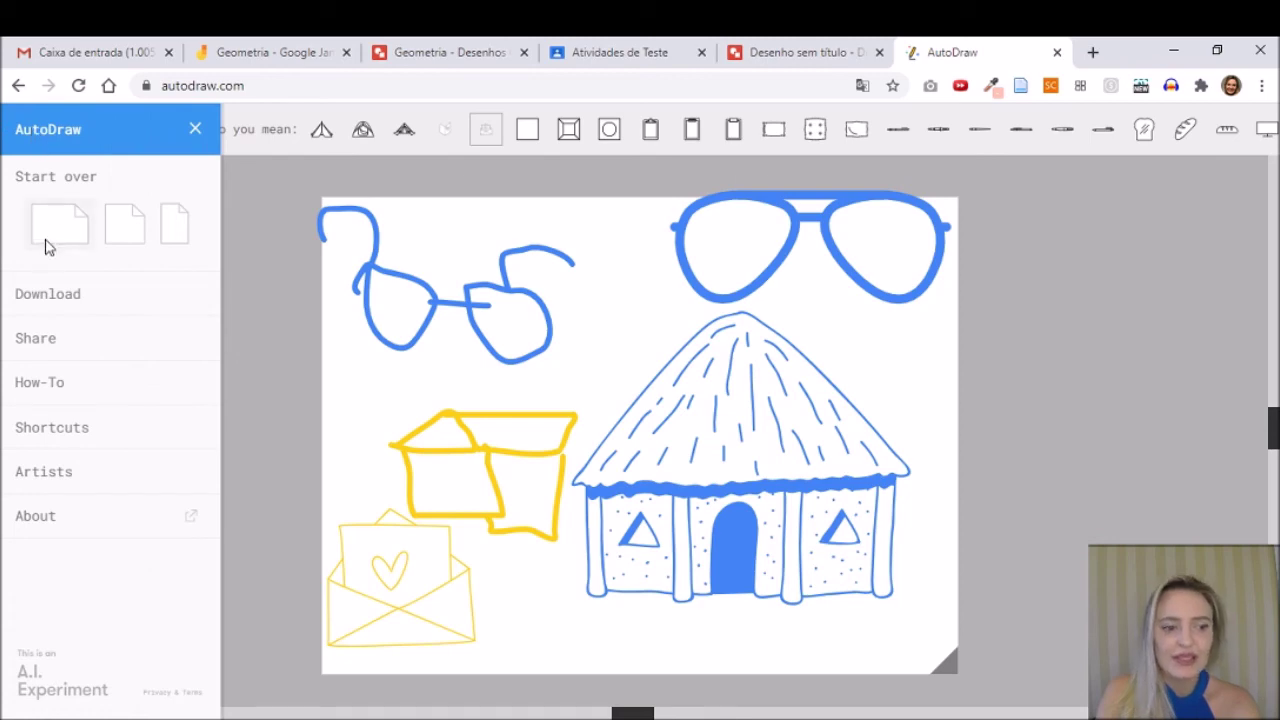
click(140, 225)
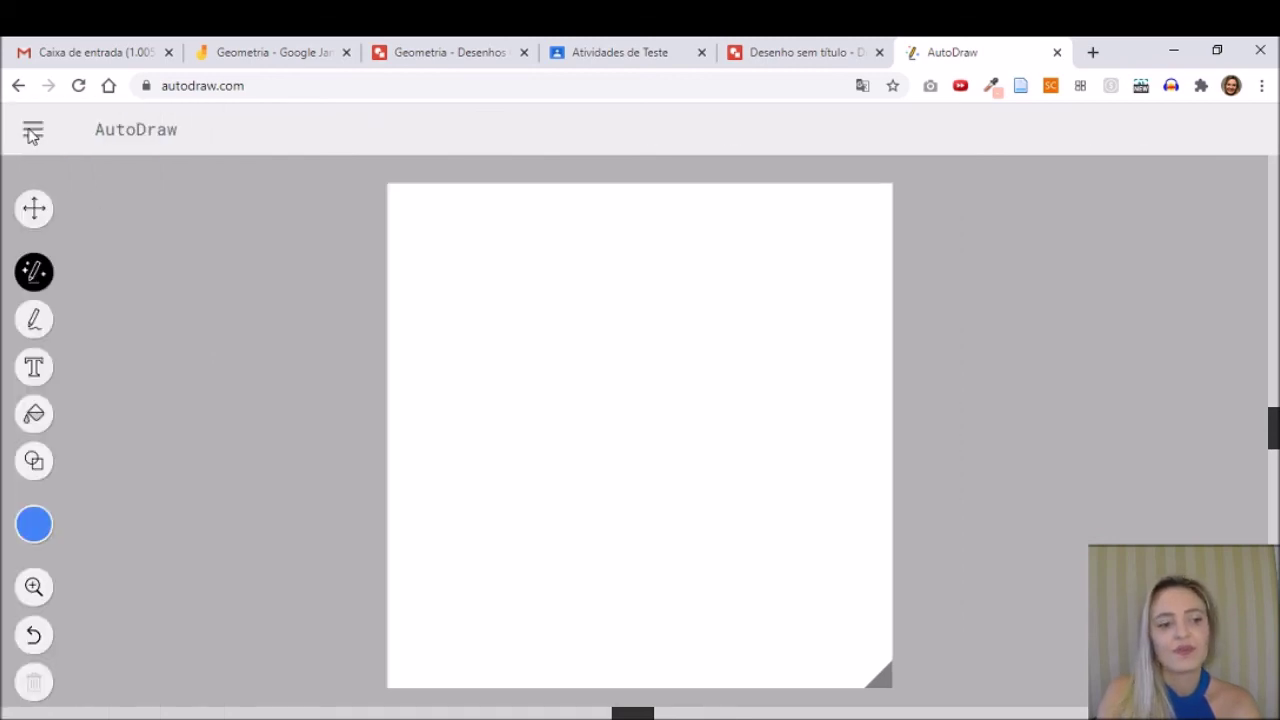
click(33, 132)
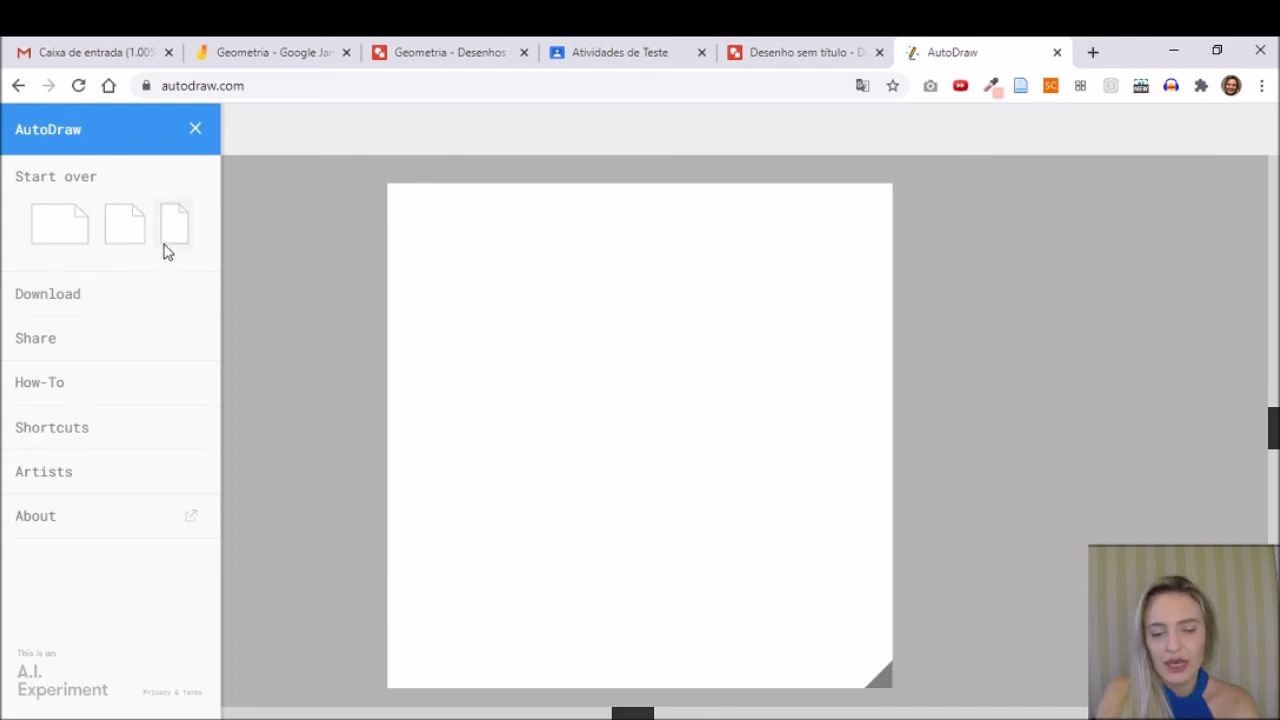
click(64, 296)
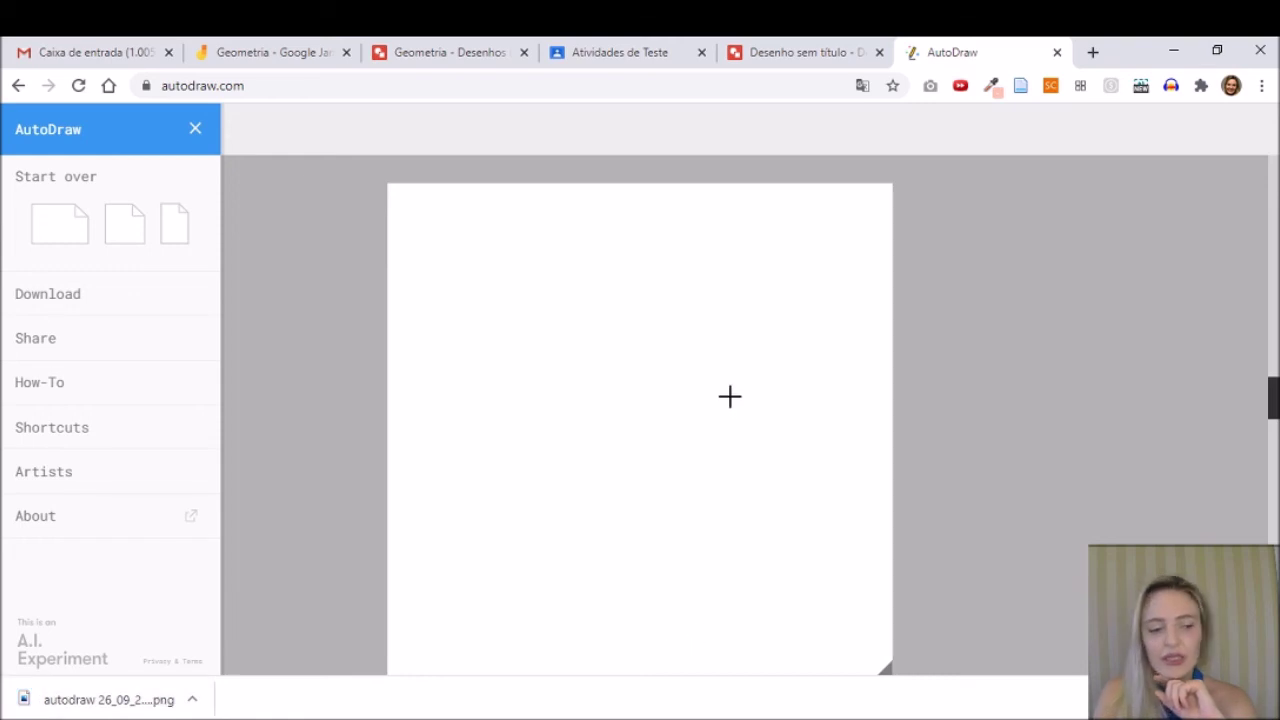
click(196, 130)
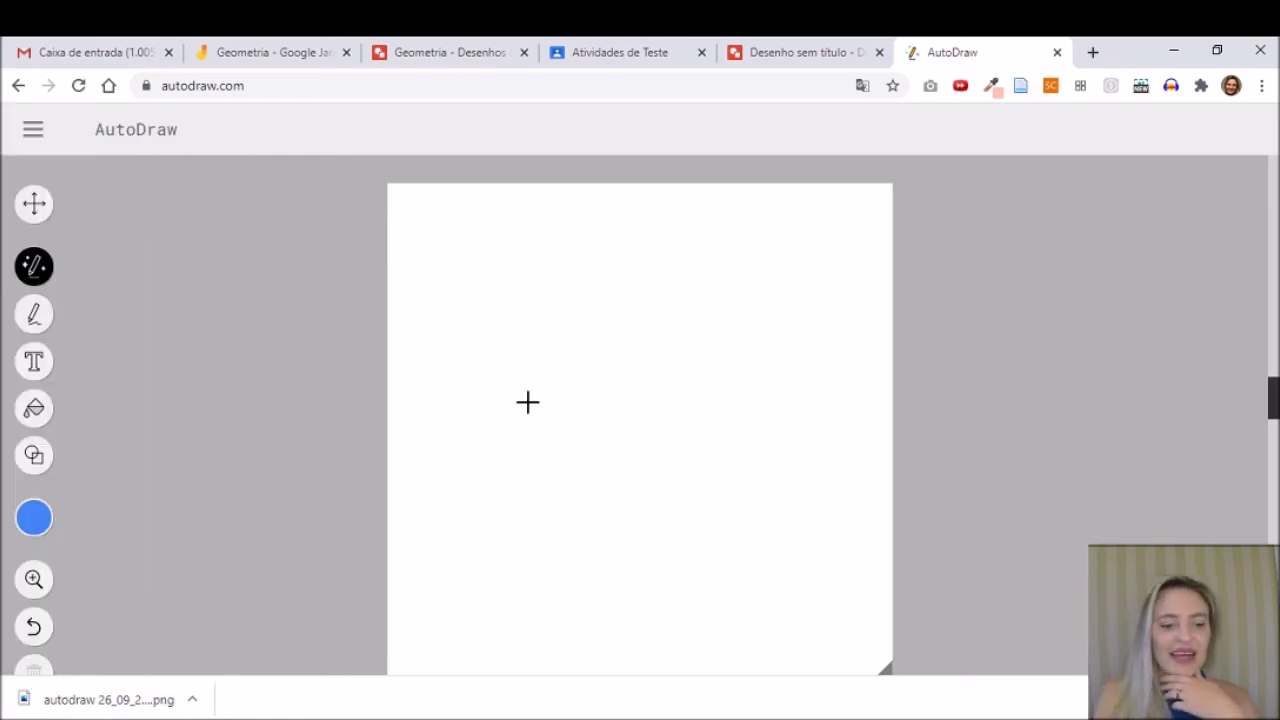
- Draw a rectangle in the canvas's upper-left area and two overlapping triangles below it with the Shape tool
click(35, 457)
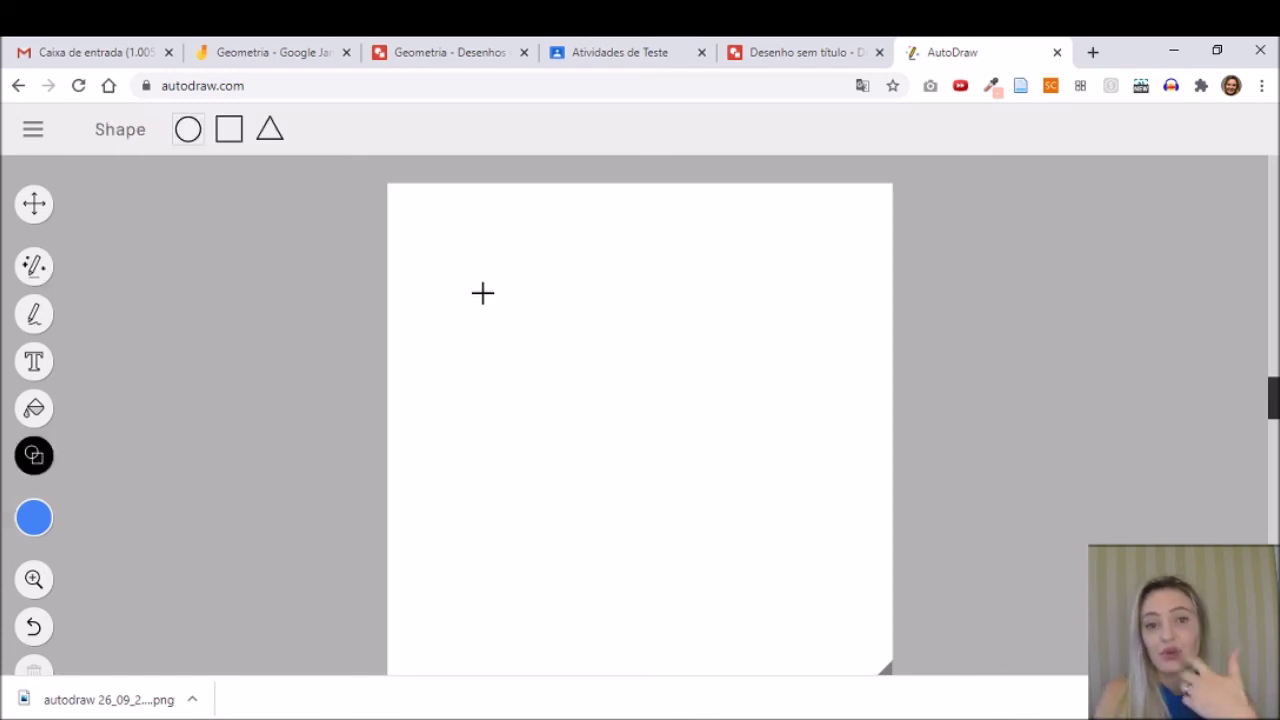
click(247, 142)
drag(440, 240, 588, 416)
click(274, 132)
mouse_move(502, 519)
mouse_down()
mouse_move(606, 306)
mouse_move(540, 466)
mouse_move(580, 431)
mouse_move(579, 413)
mouse_move(543, 500)
mouse_move(571, 457)
mouse_up()
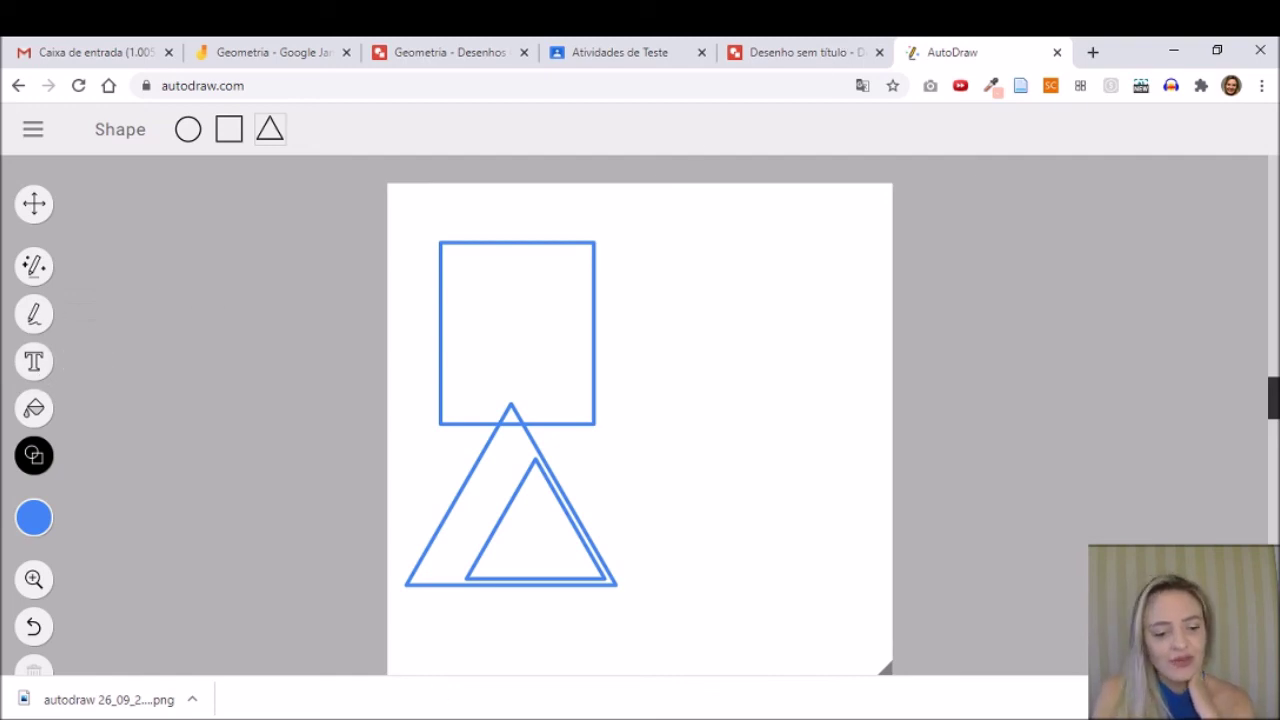
- Switch to Google Drawings to review the untitled and Geometria drawings, and return to the Desenho teste assignment in Google Classroom
click(812, 54)
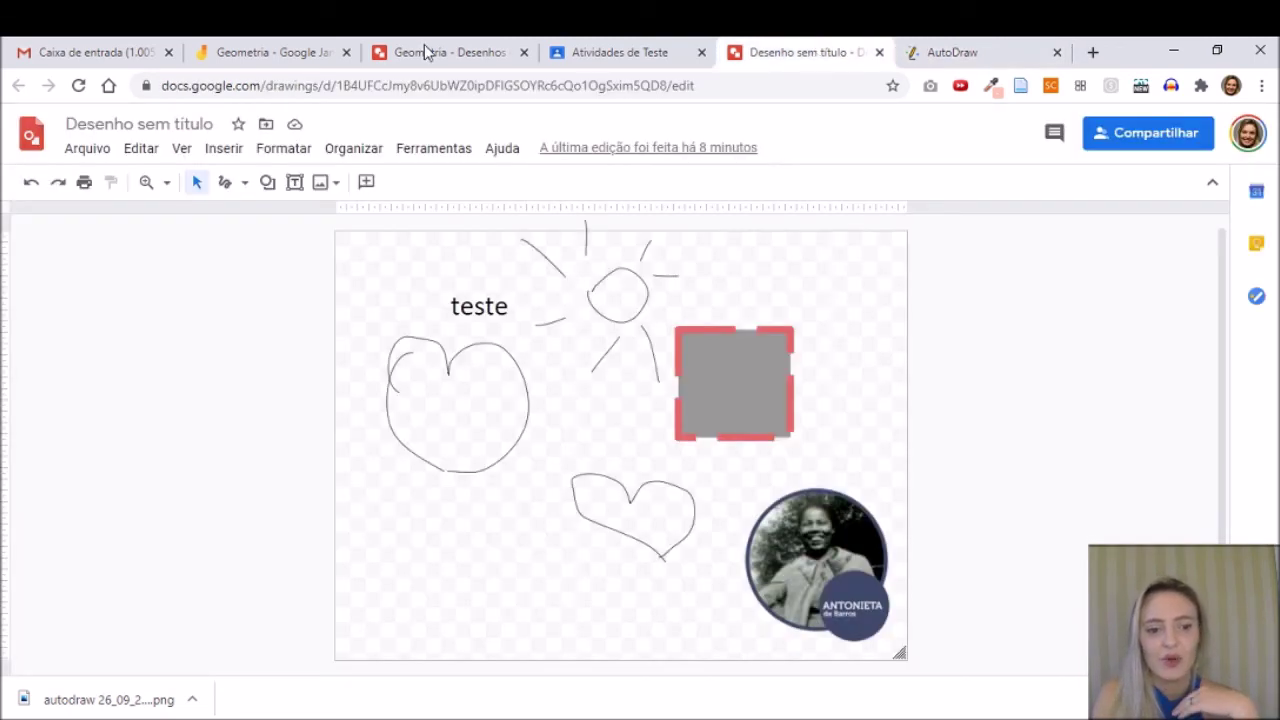
click(426, 52)
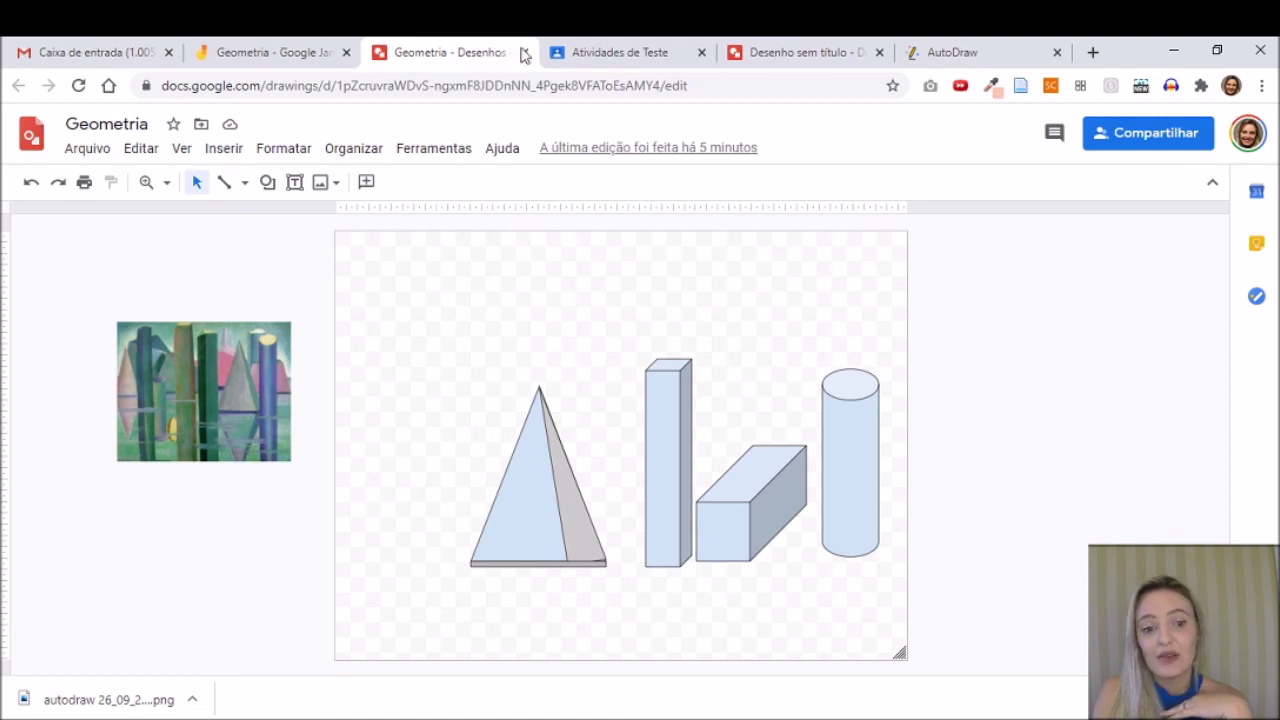
click(603, 56)
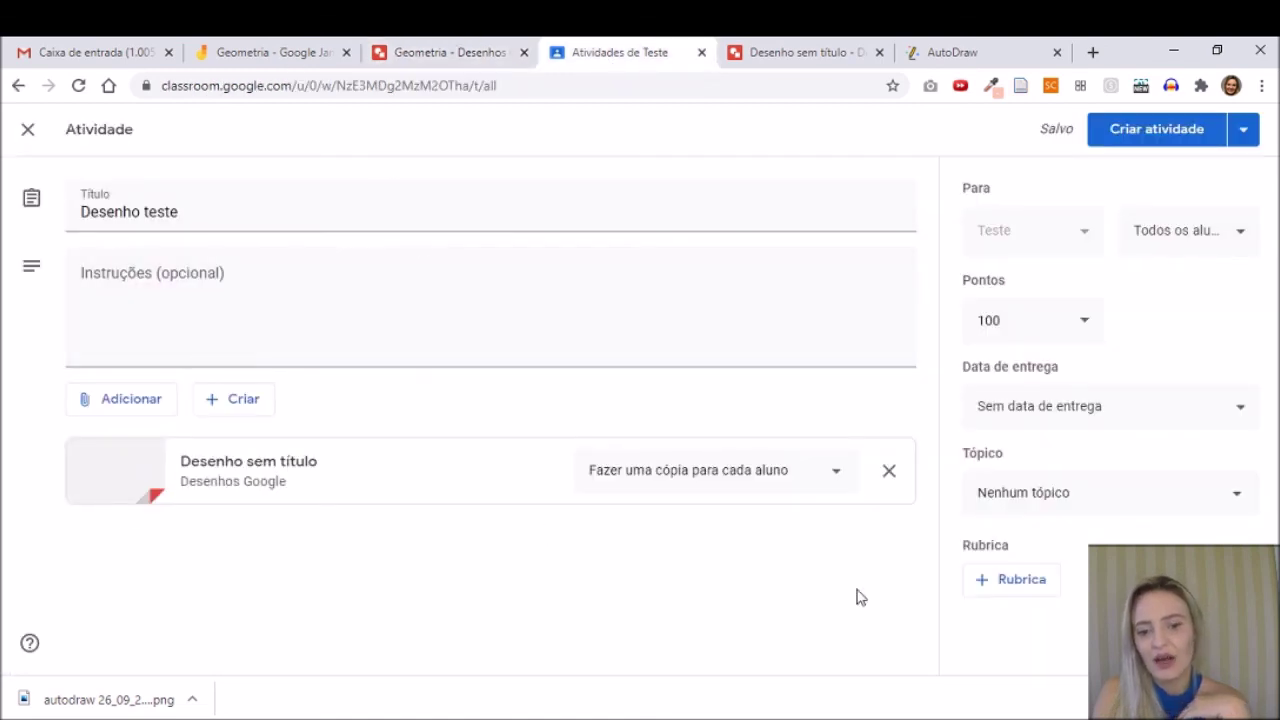